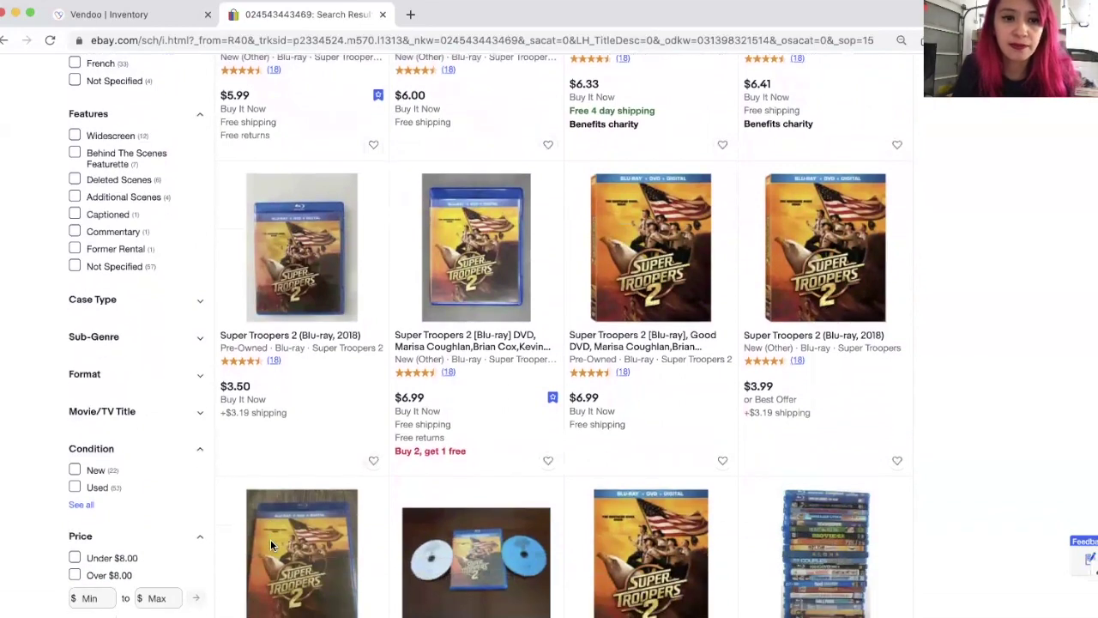
scroll(270, 546, "up", 1)
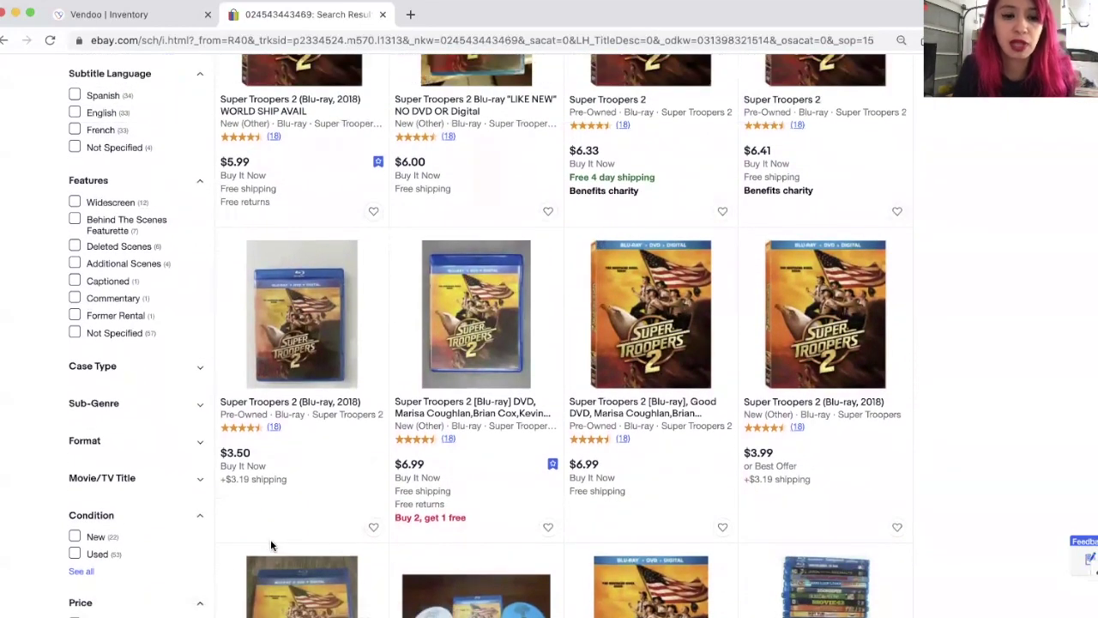
scroll(270, 539, "up", 5)
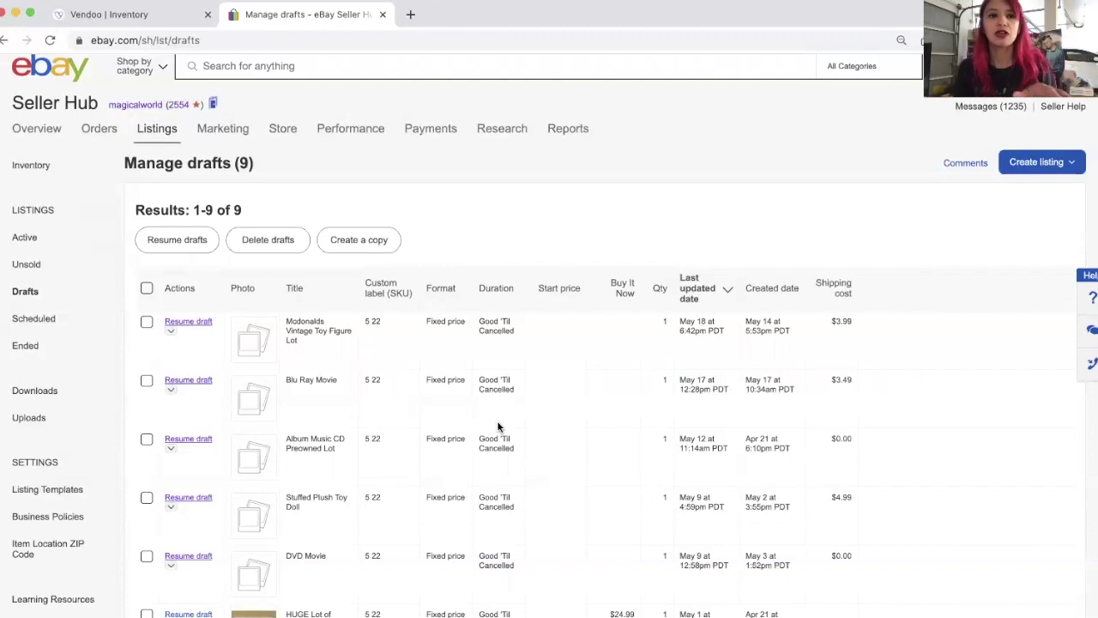
Step: Resume the Blu Ray Movie draft from the list of saved listing drafts
scroll(384, 298, "down", 1)
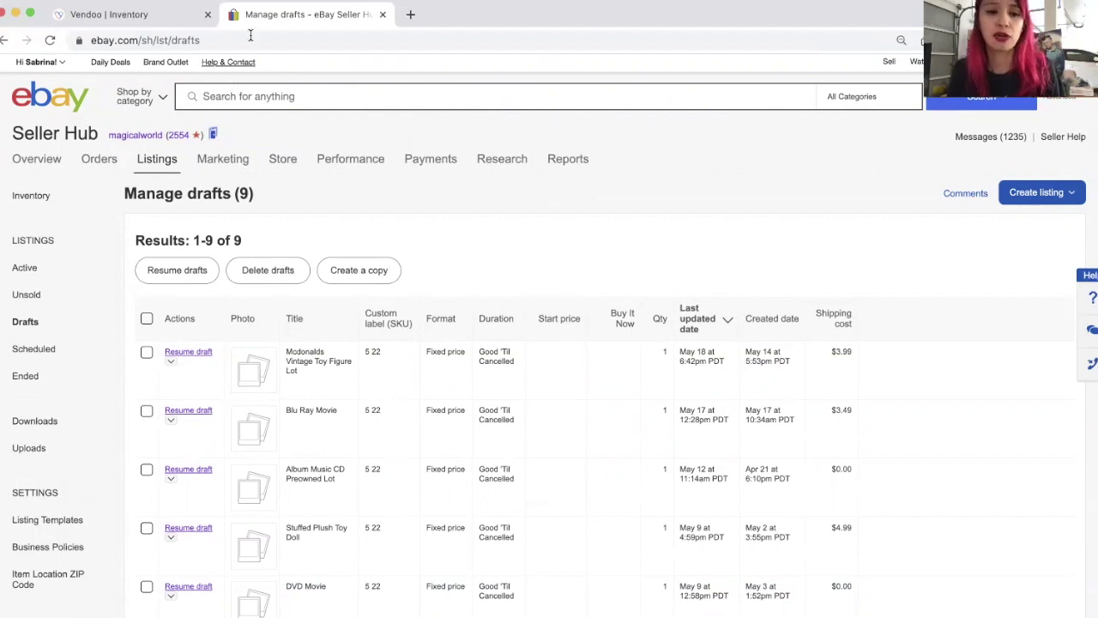
scroll(301, 378, "down", 1)
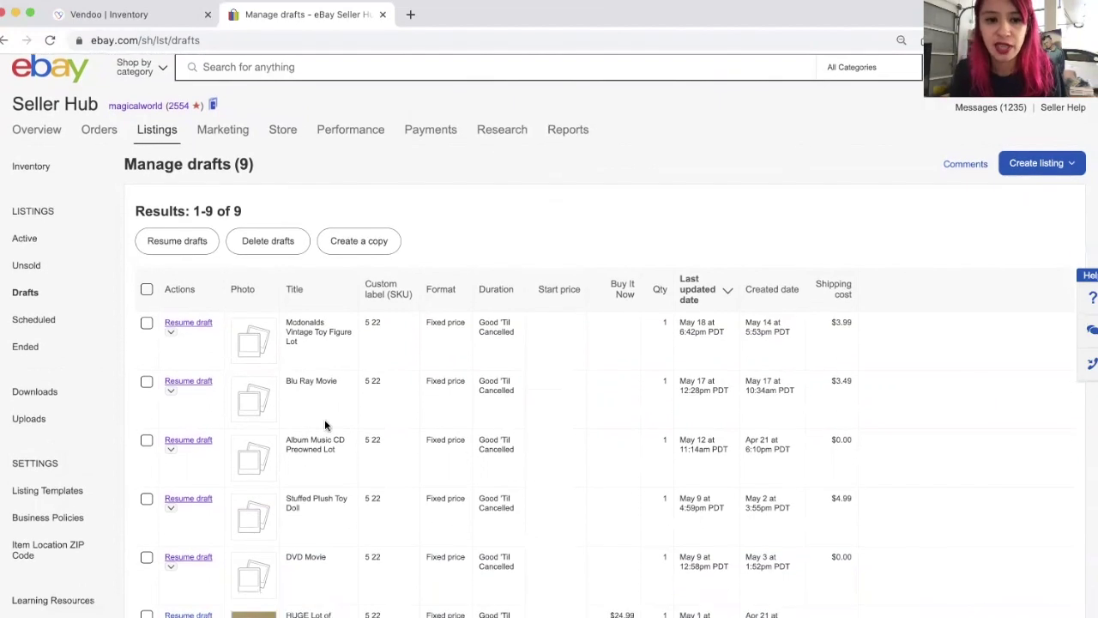
scroll(354, 462, "up", 1)
scroll(353, 461, "down", 2)
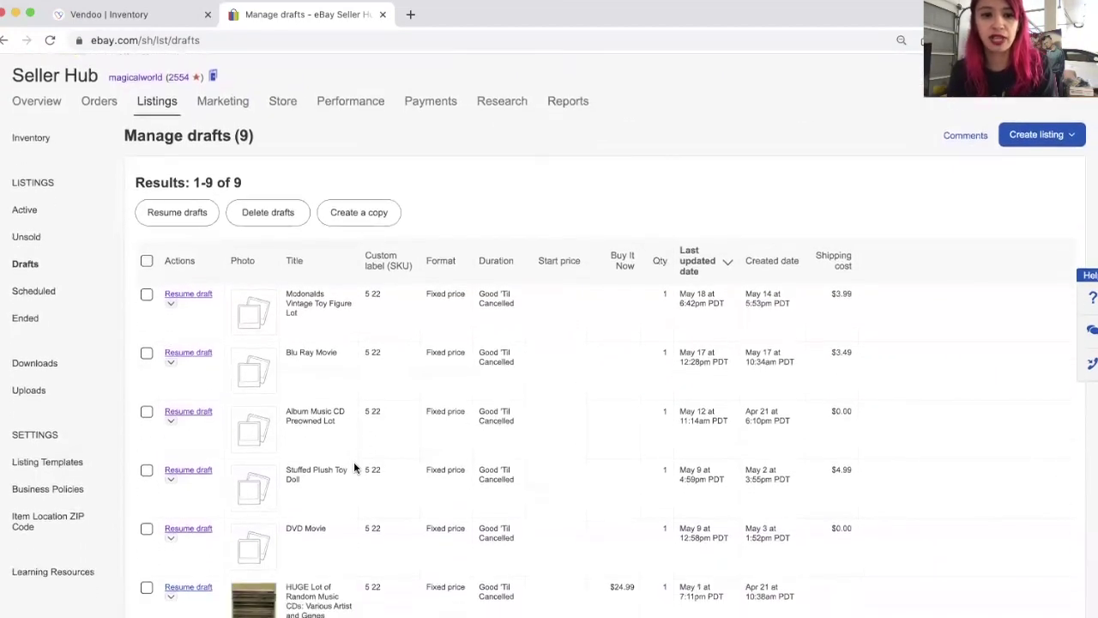
left_click(206, 355)
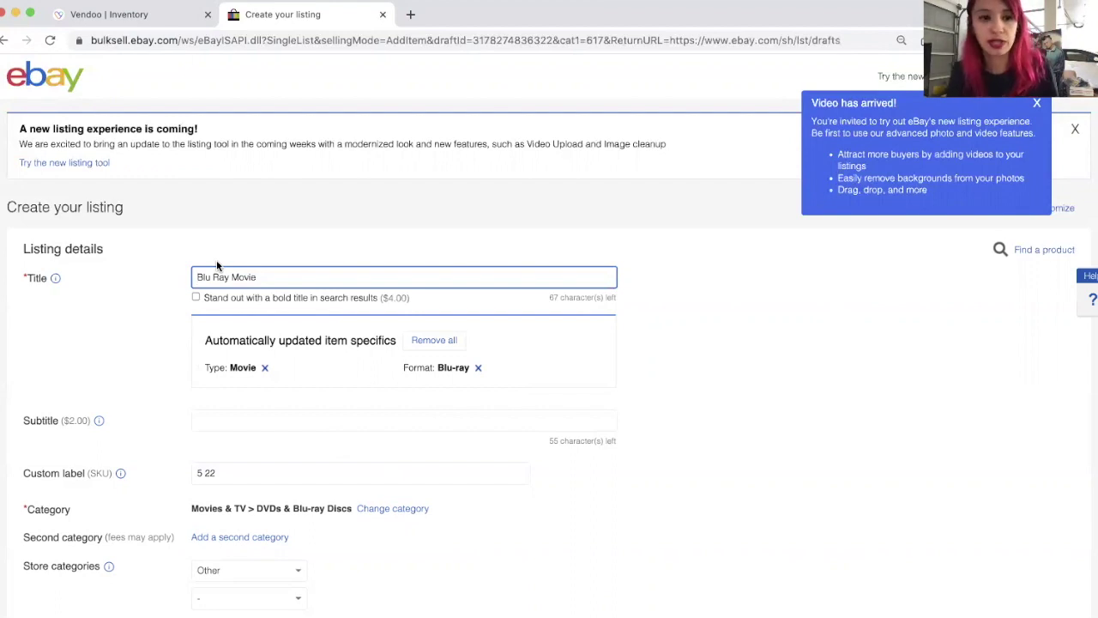
Step: Change the listing title to "Blu Ray and DVD Combo Movie With Slipcover Excellent Condition No Code"
key("alt+Left")
type("and D VD ")
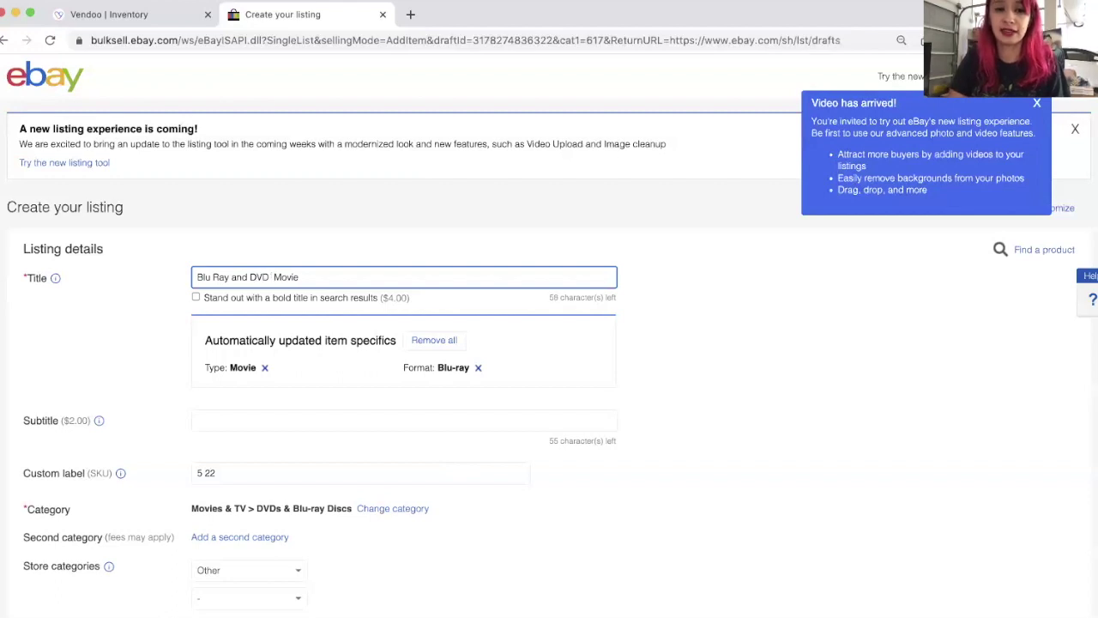
type("Combo")
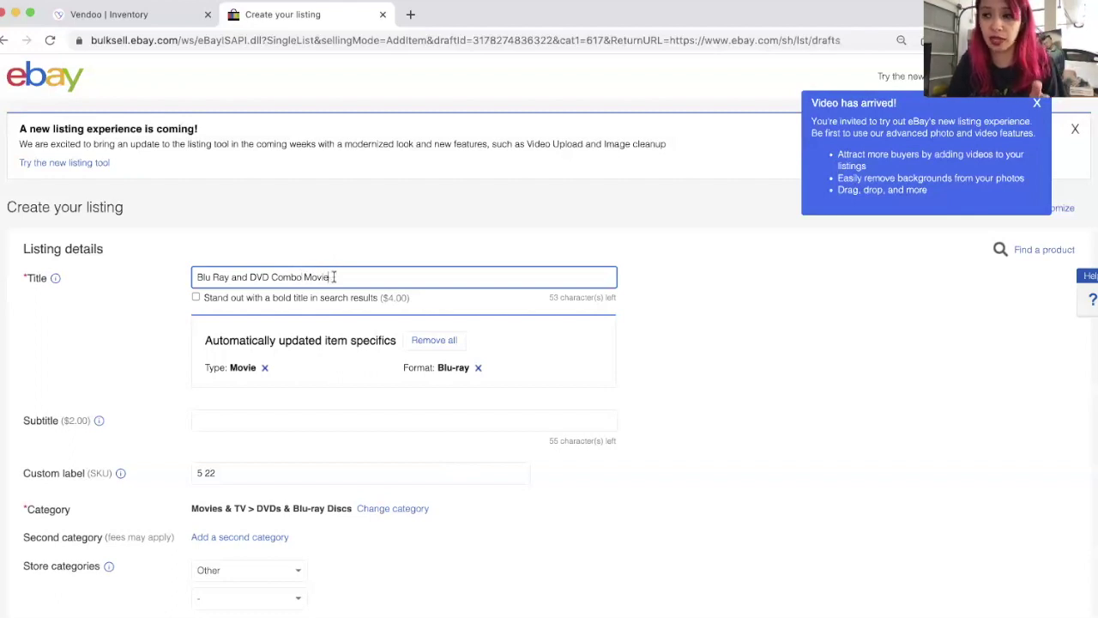
type("W")
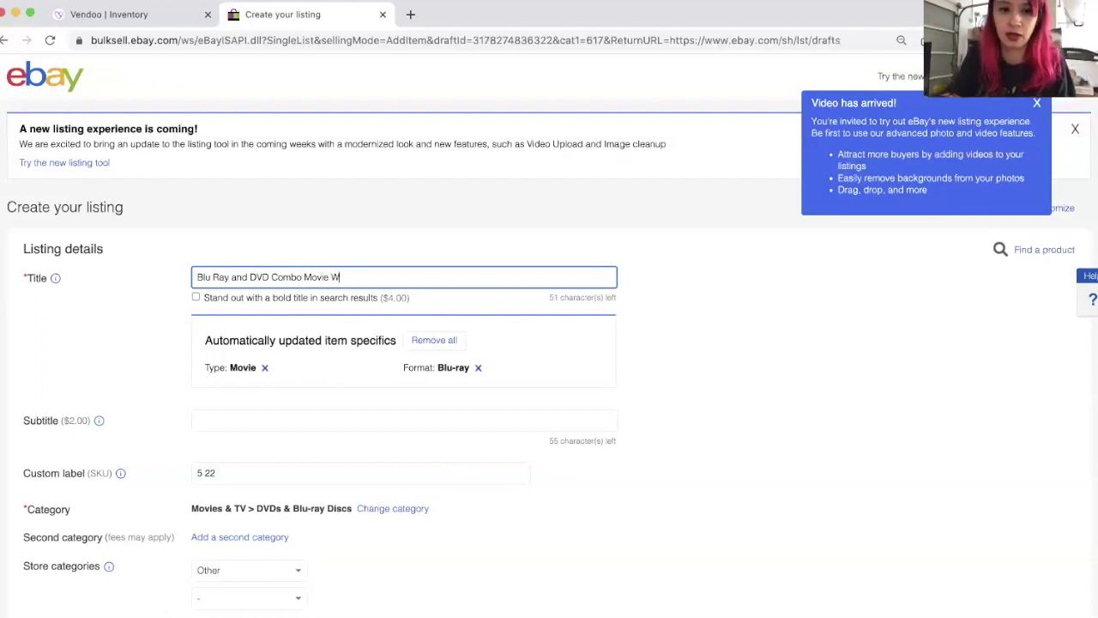
type("ith Sli")
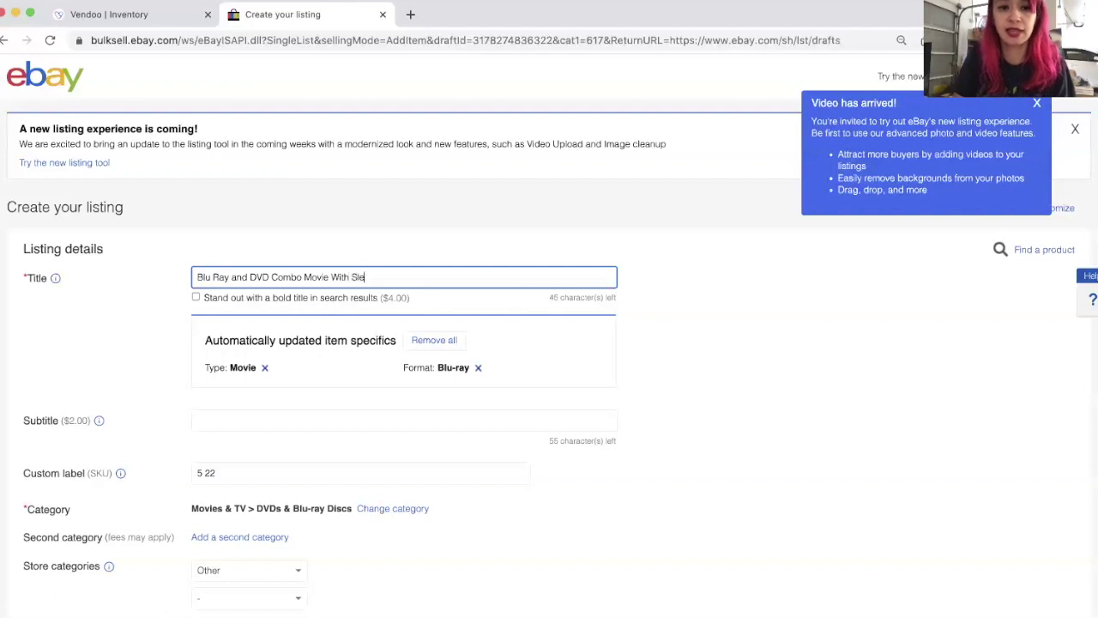
type("pcover")
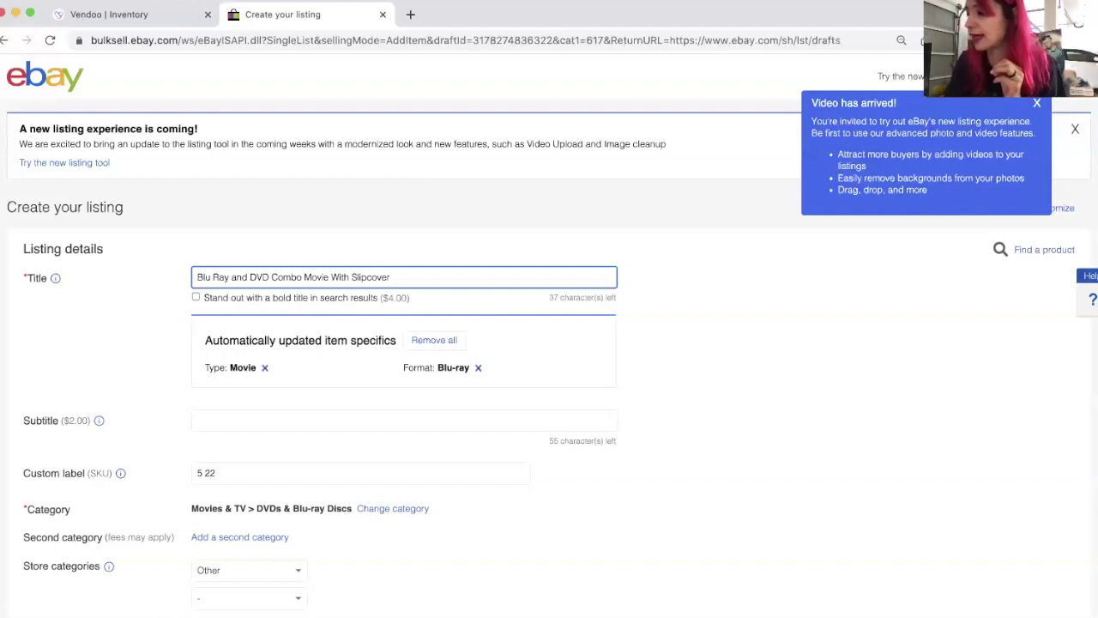
type("Ex")
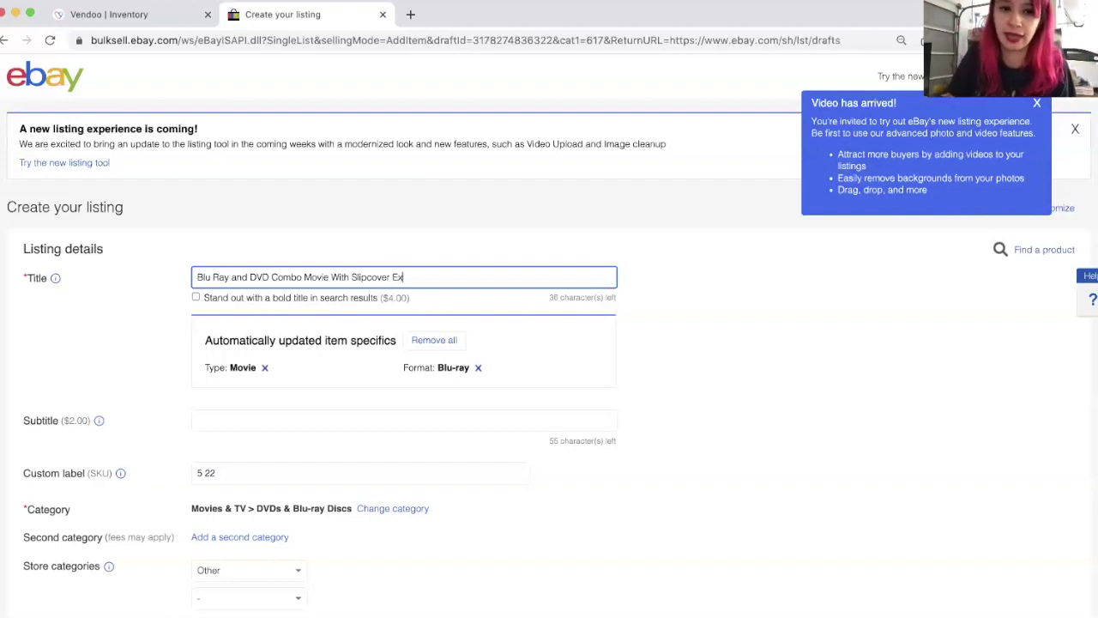
type("cell")
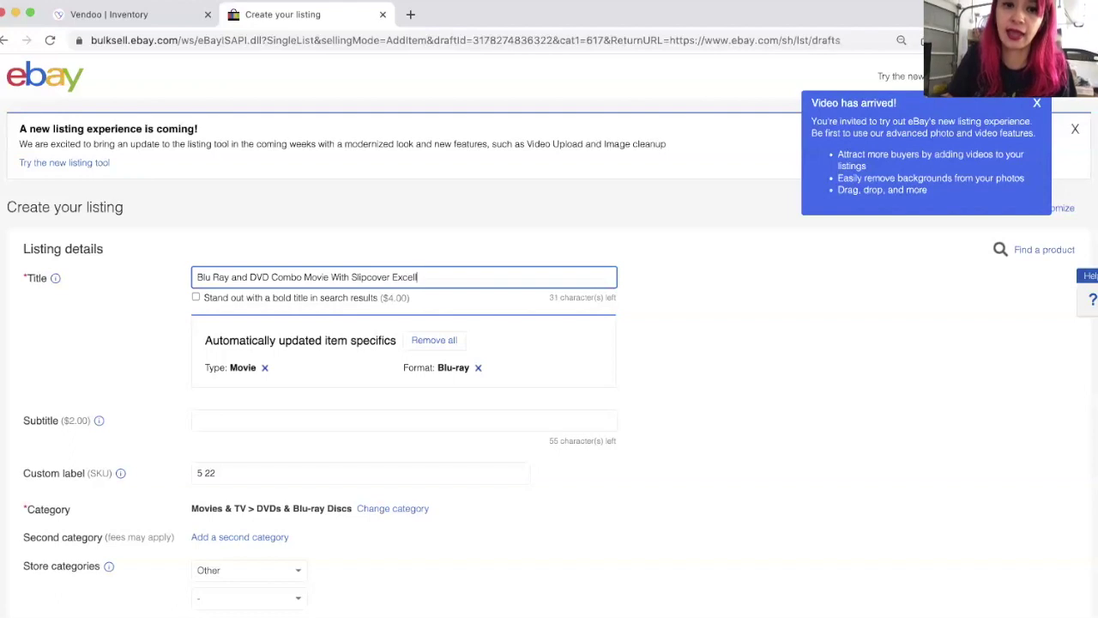
type("ent Condition")
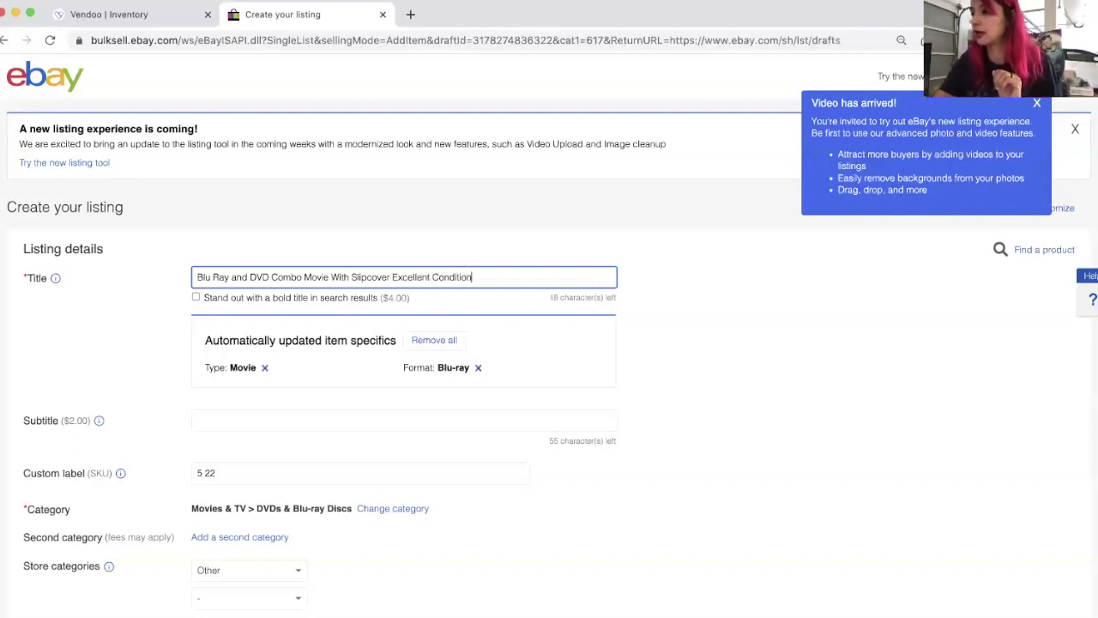
type(" No Code")
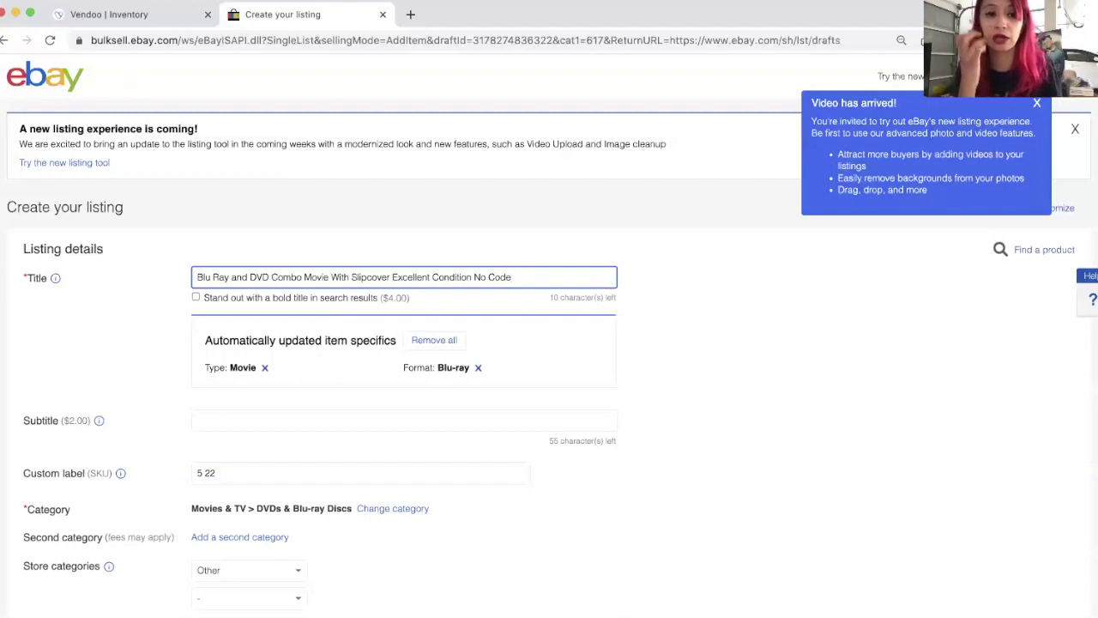
double_click(341, 277)
key("BackSpace")
key("BackSpace")
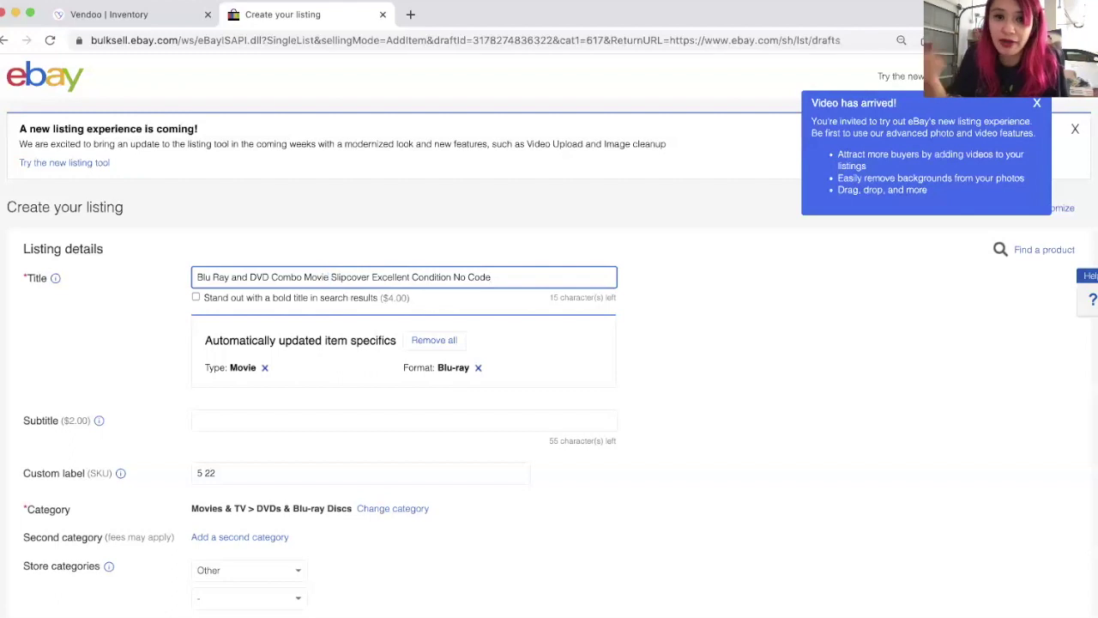
type("With")
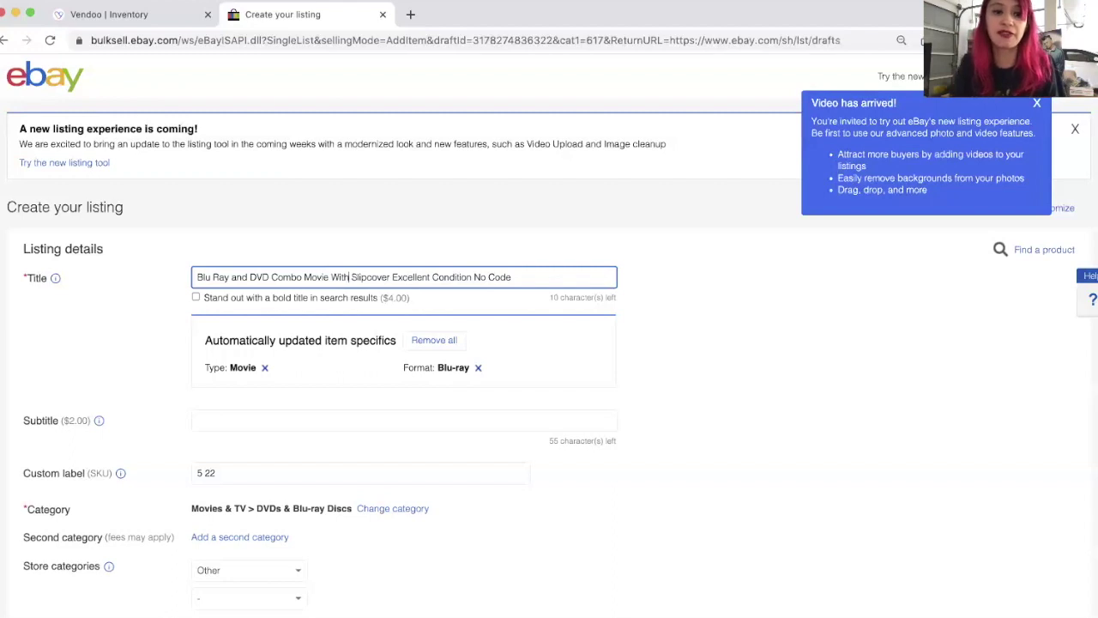
scroll(276, 398, "down", 2)
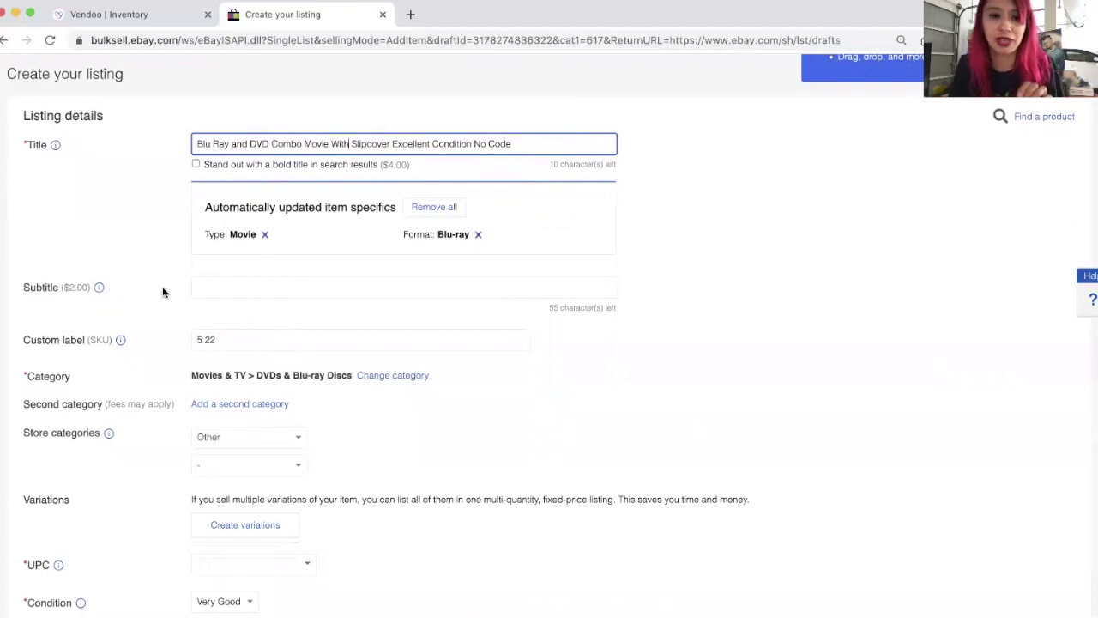
scroll(163, 293, "down", 1)
scroll(163, 293, "down", 2)
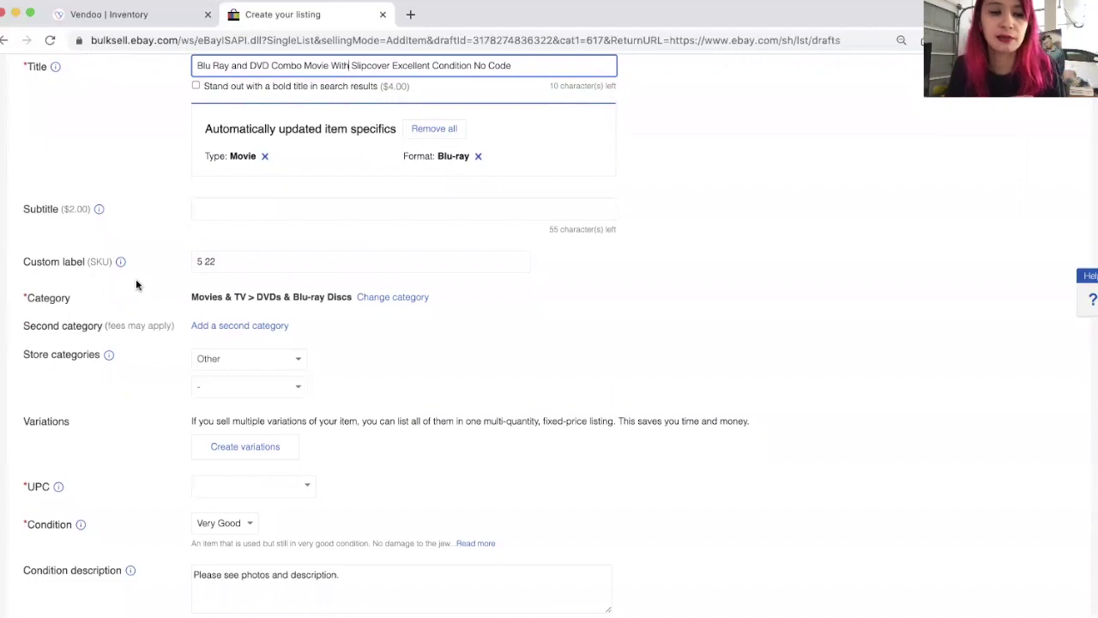
left_click(229, 260)
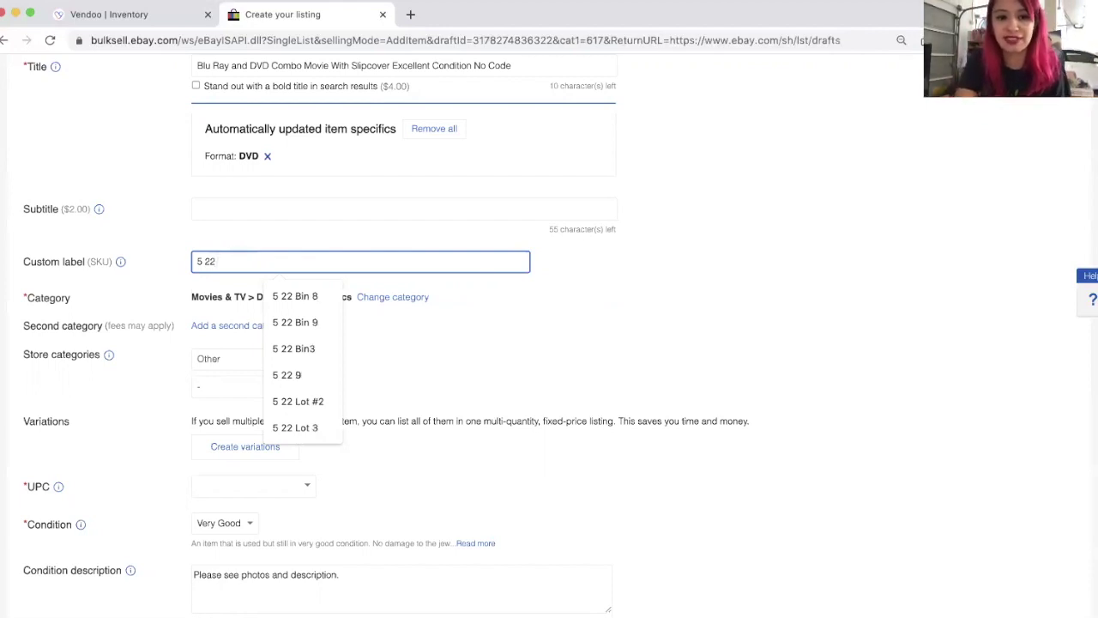
left_click(283, 296)
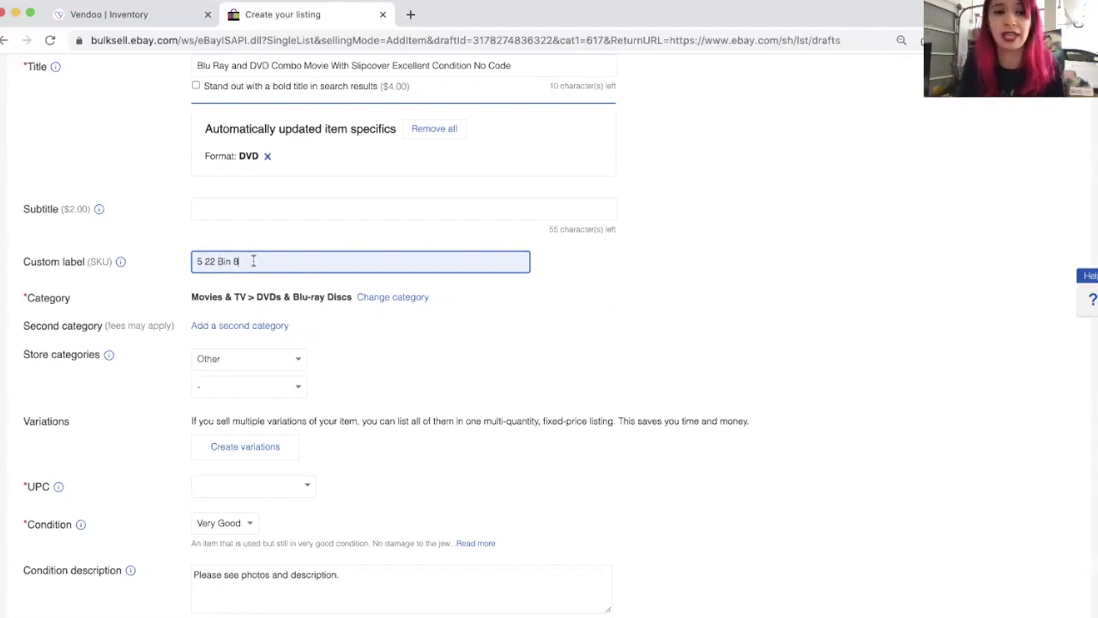
key("BackSpace")
key("BackSpace")
key("BackSpace")
key("BackSpace")
key("BackSpace")
key("BackSpace")
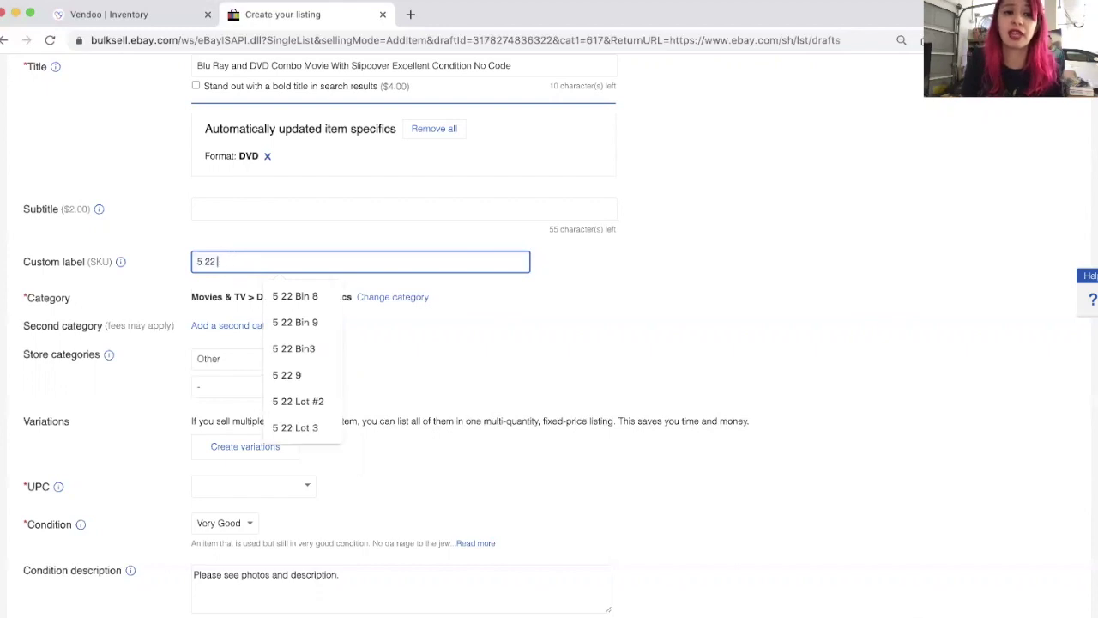
left_click(548, 320)
Step: Choose Very Good as the item's condition
scroll(548, 320, "down", 1)
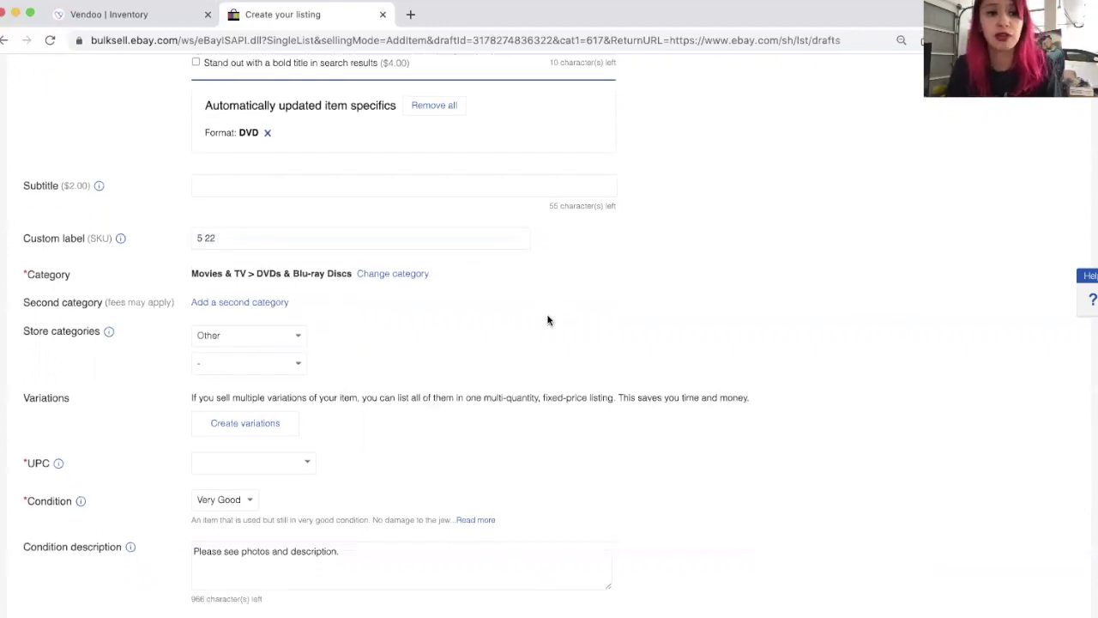
scroll(547, 320, "down", 5)
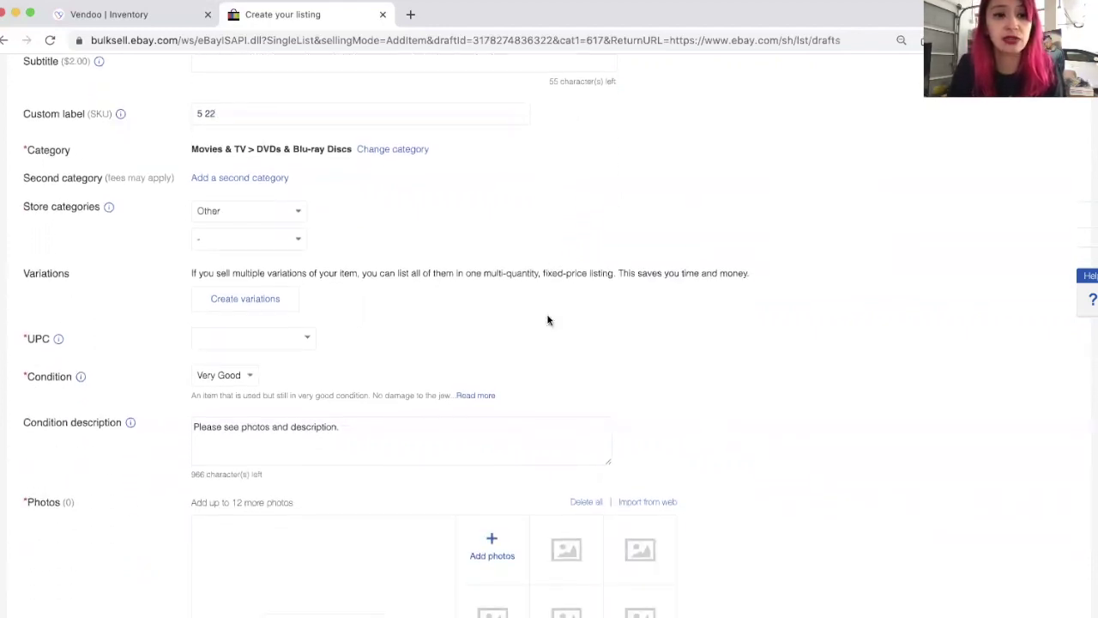
scroll(548, 320, "down", 1)
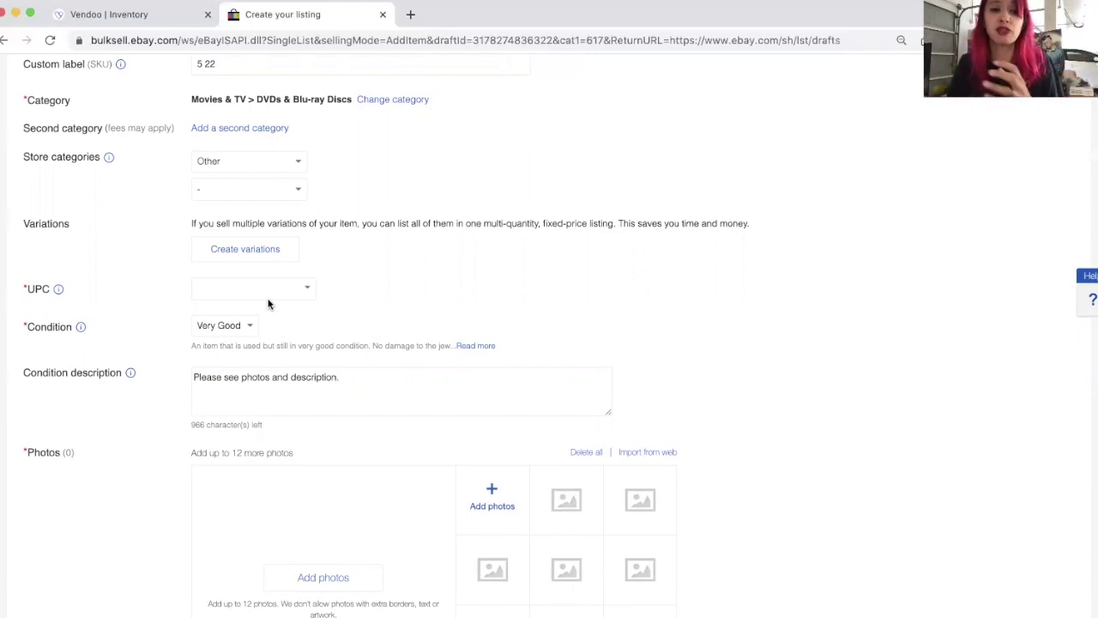
scroll(268, 303, "down", 3)
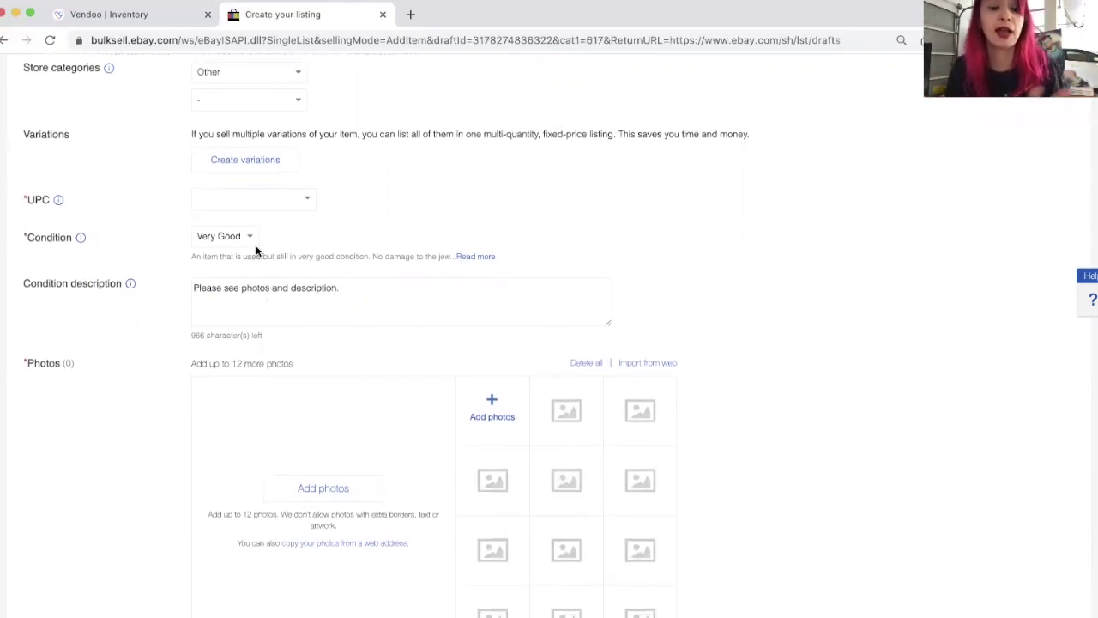
left_click(248, 239)
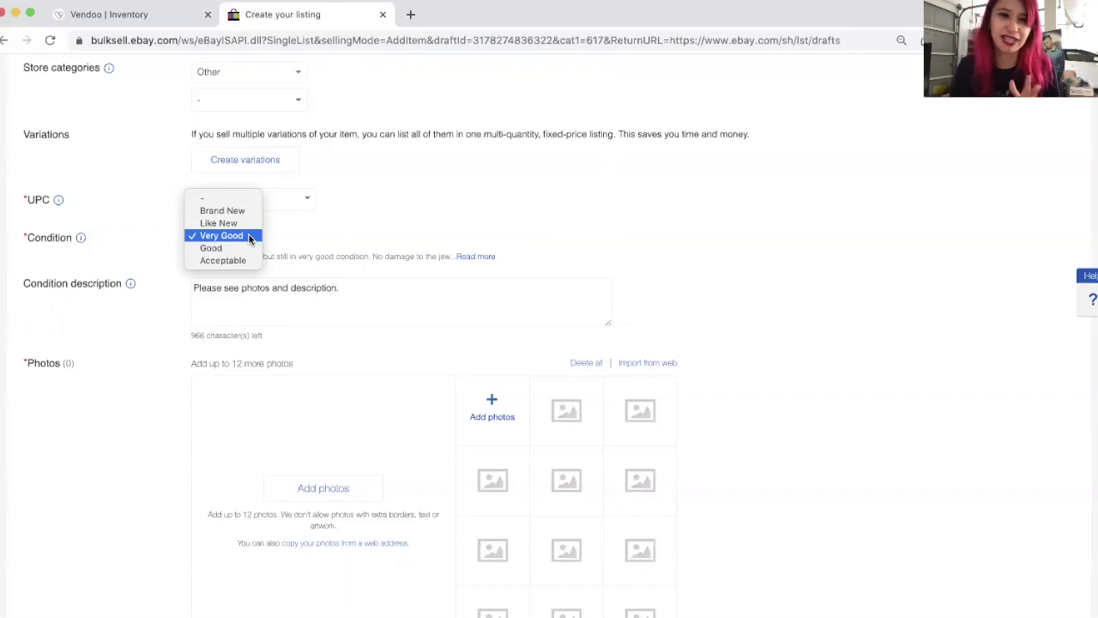
left_click(250, 236)
Step: Set the required Format item specific to Blu-ray
scroll(249, 235, "down", 3)
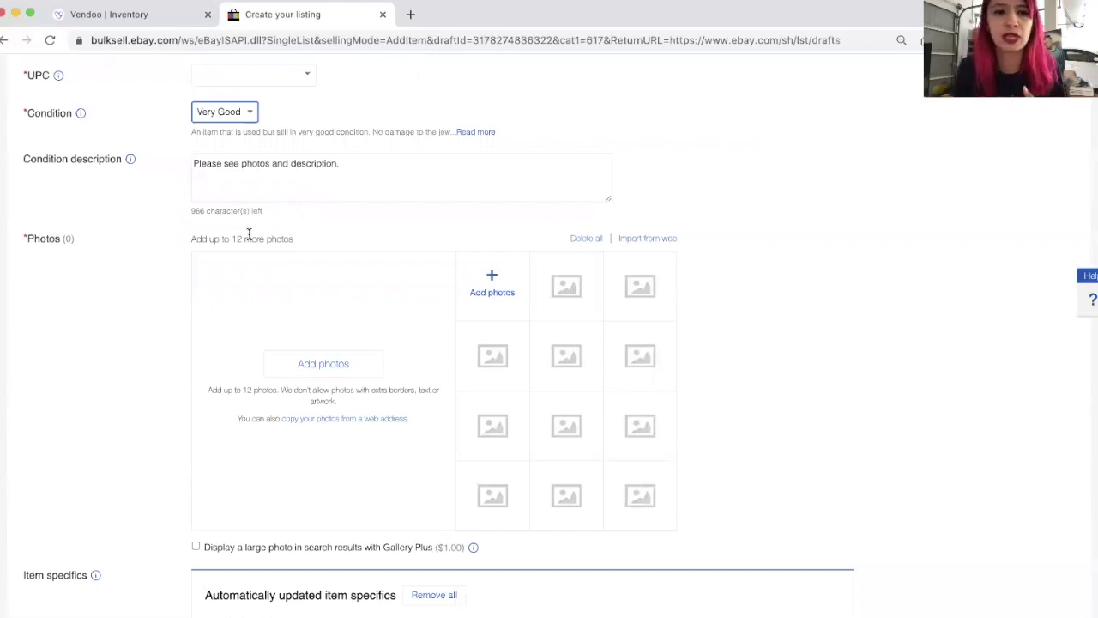
scroll(249, 234, "down", 5)
scroll(249, 237, "down", 2)
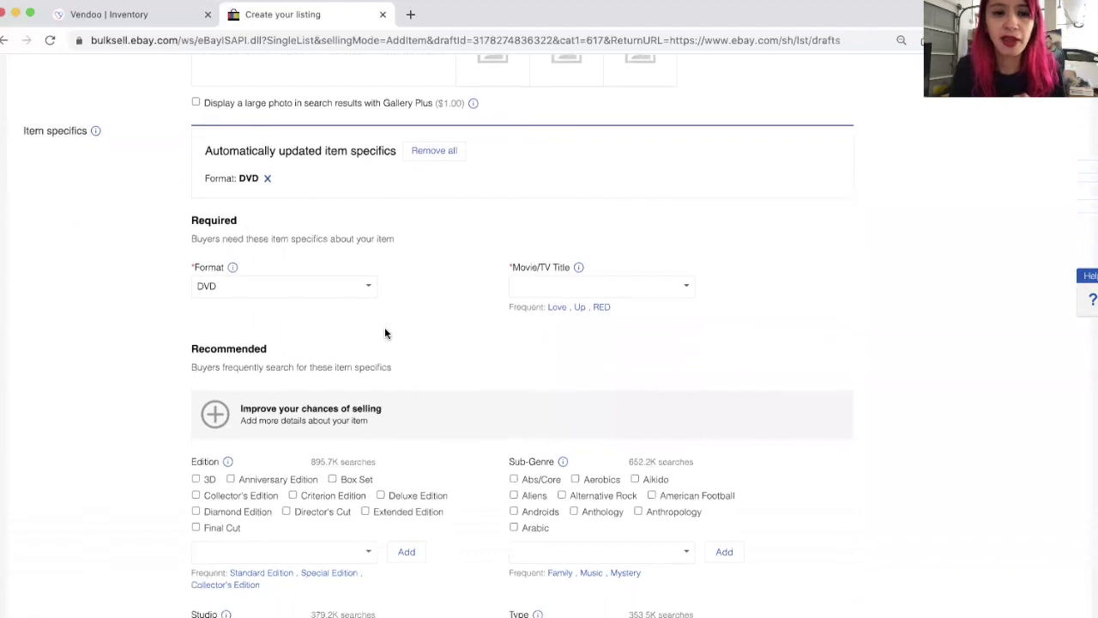
scroll(385, 333, "down", 1)
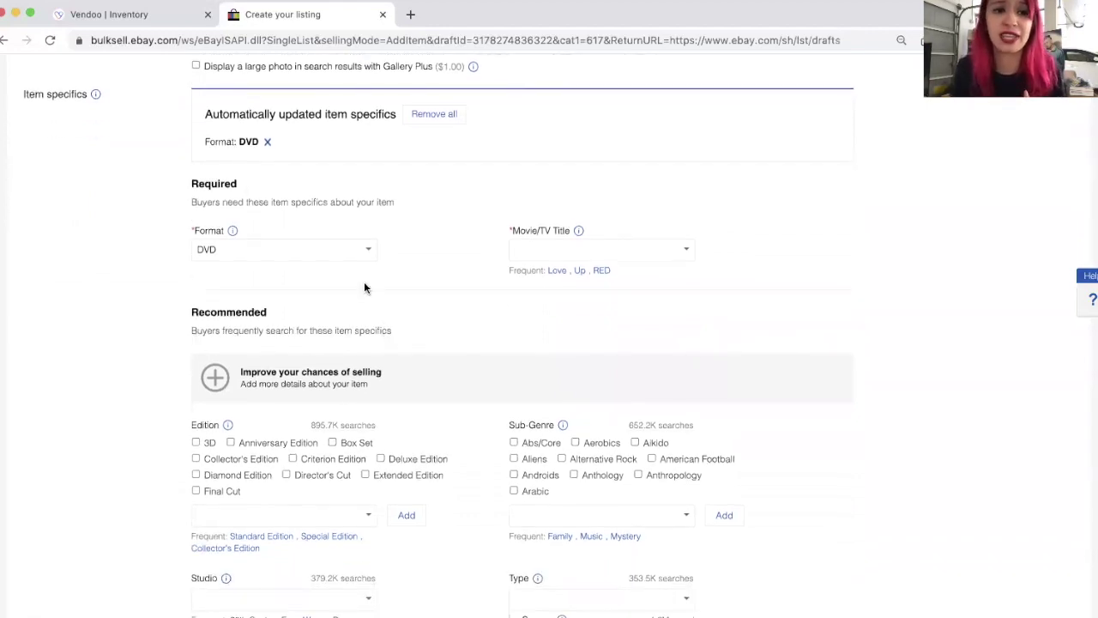
left_click(370, 247)
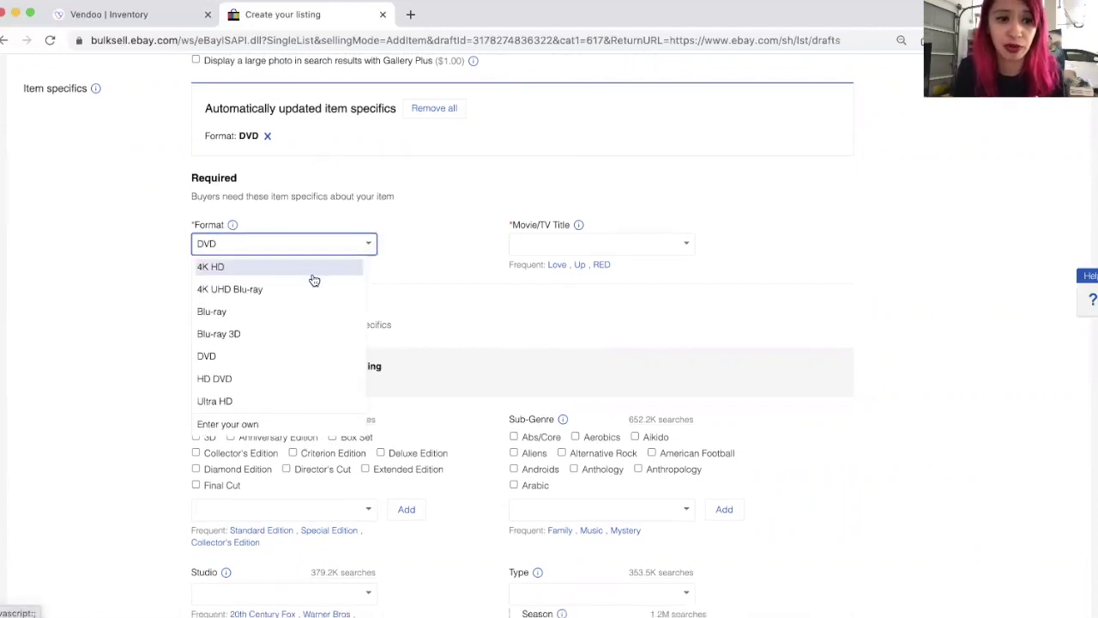
left_click(222, 315)
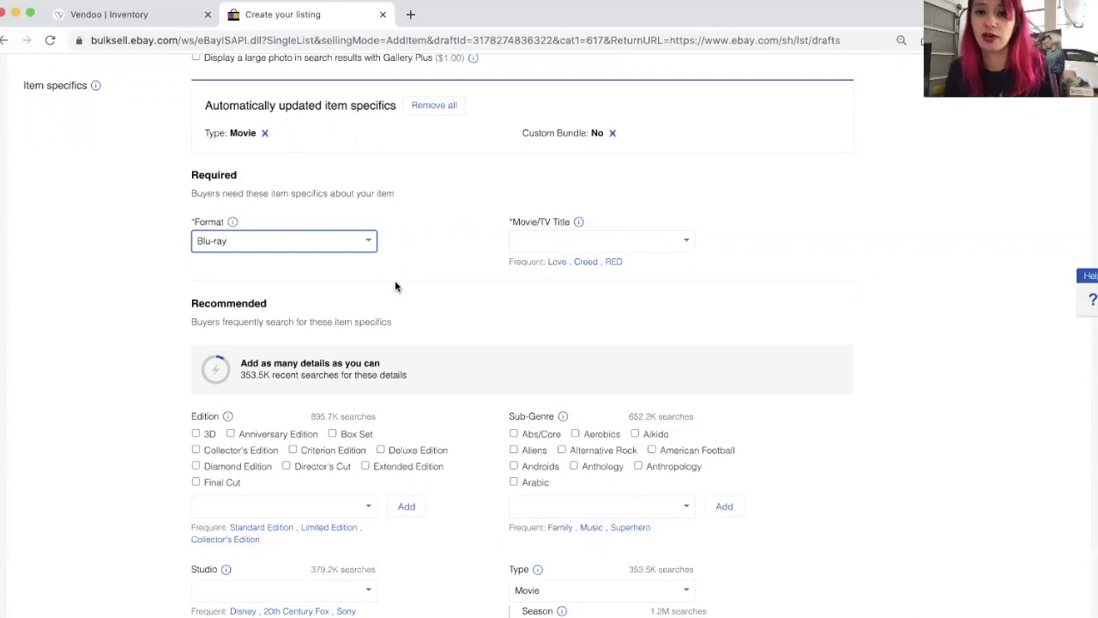
Step: Review the recommended item specifics and the item description, including its Digital Code section
scroll(394, 286, "down", 1)
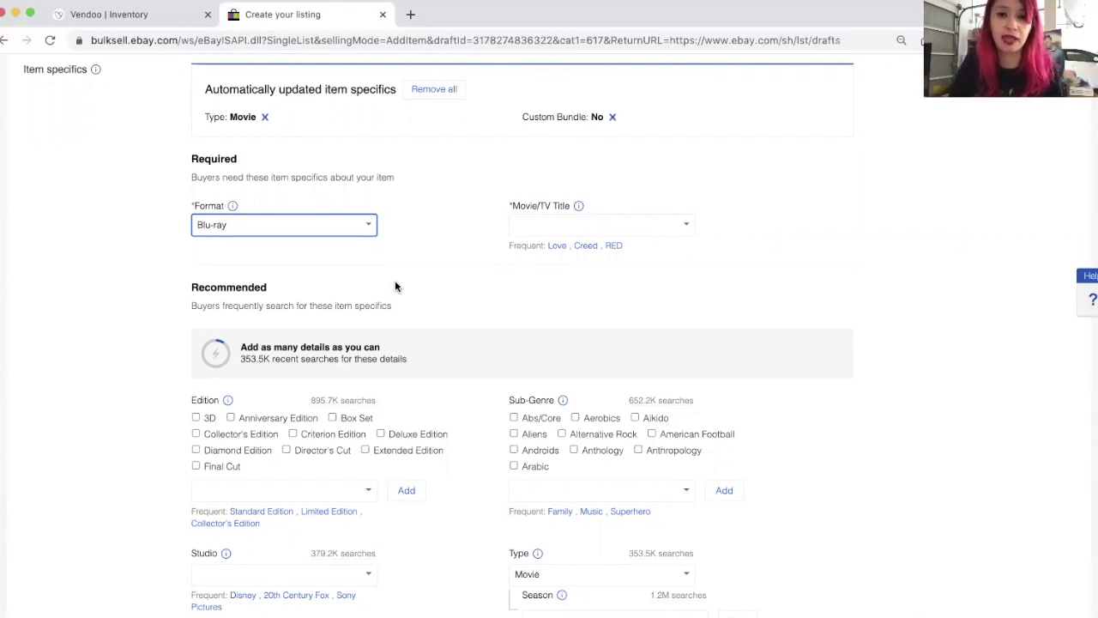
scroll(396, 283, "down", 5)
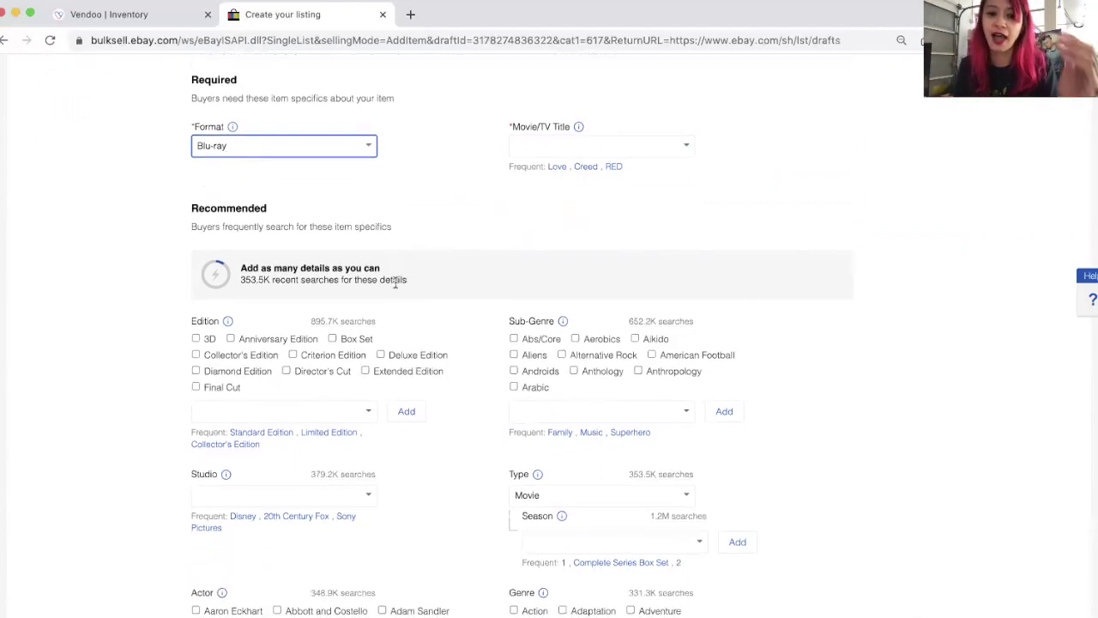
scroll(395, 285, "down", 7)
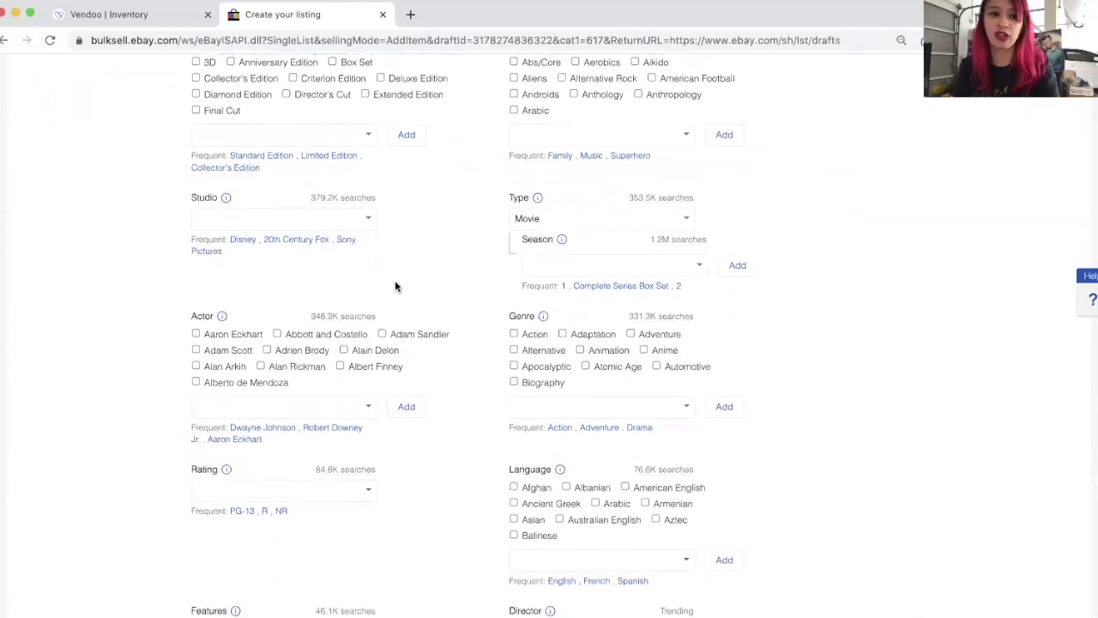
scroll(395, 285, "down", 1)
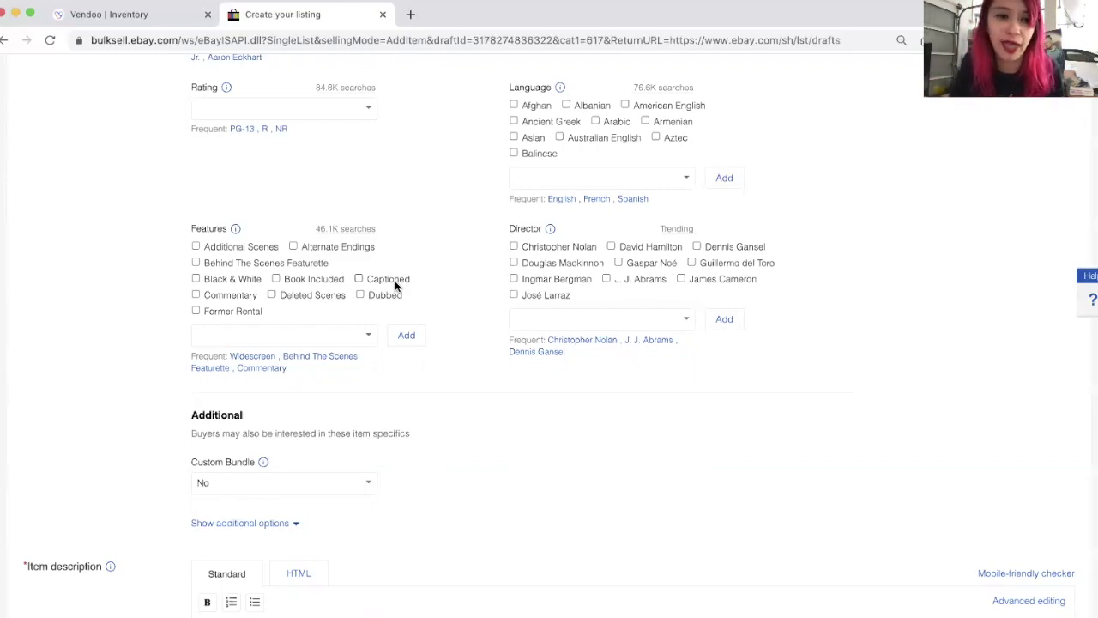
scroll(396, 286, "down", 2)
scroll(396, 286, "down", 2)
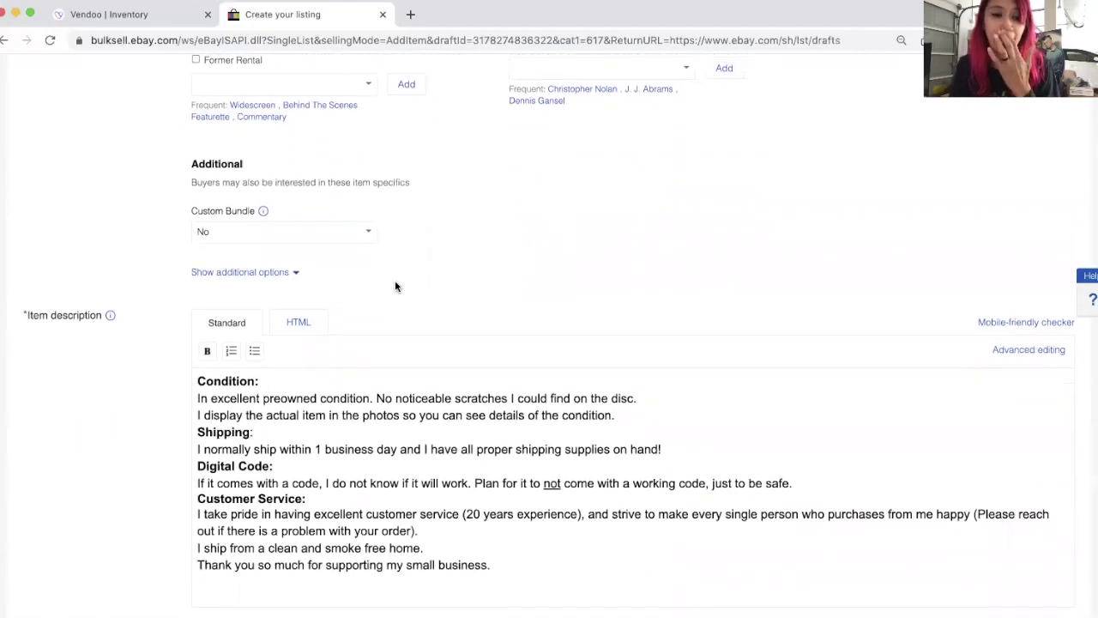
scroll(396, 286, "down", 3)
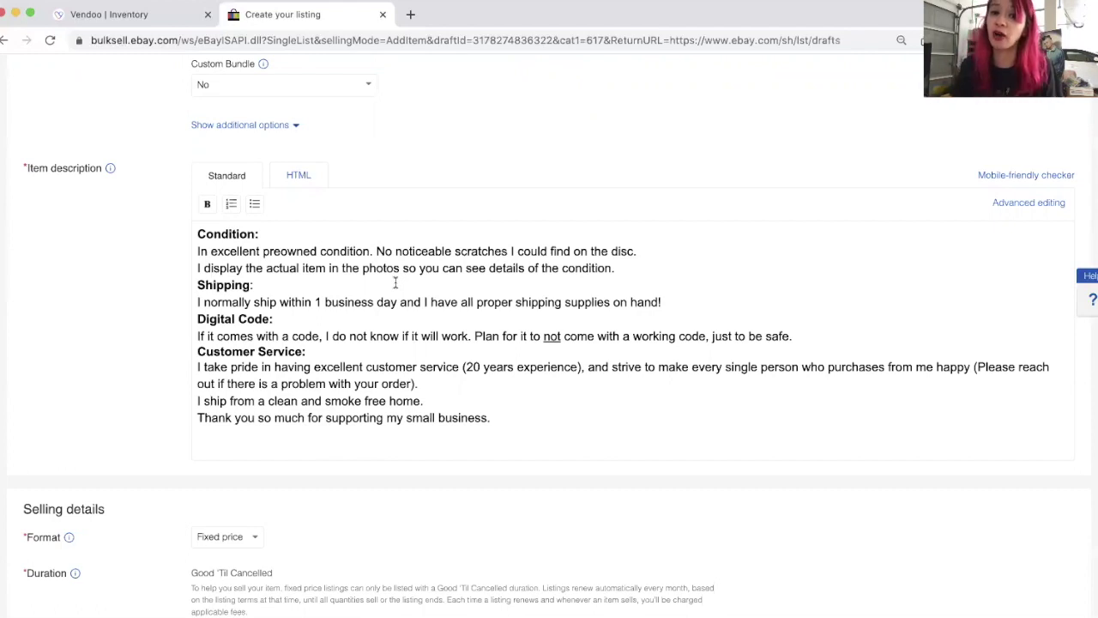
double_click(215, 318)
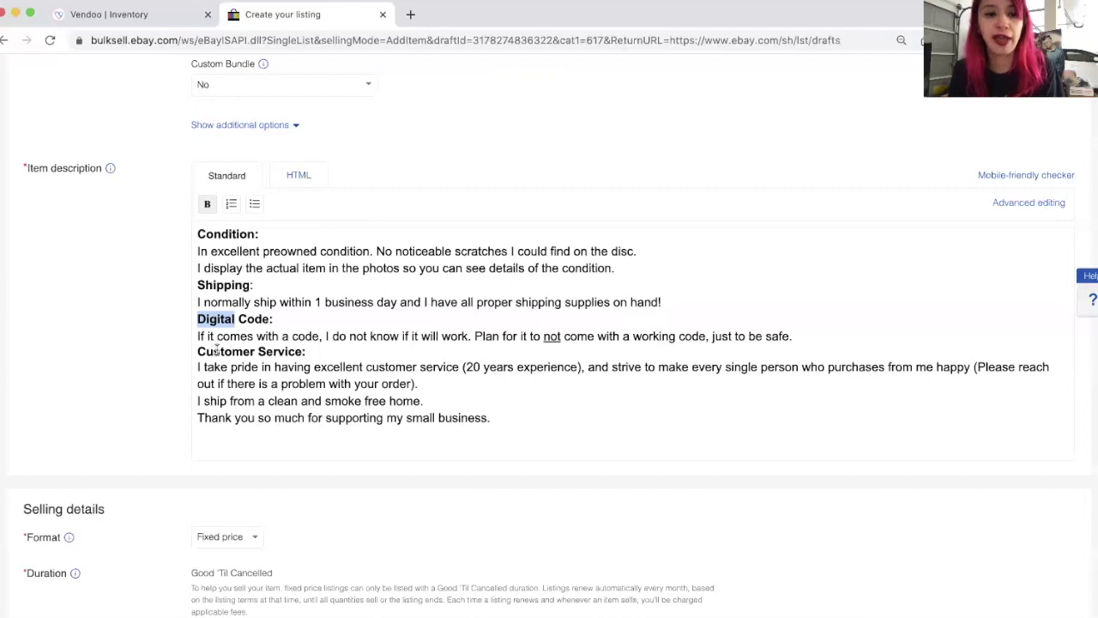
left_click(248, 336)
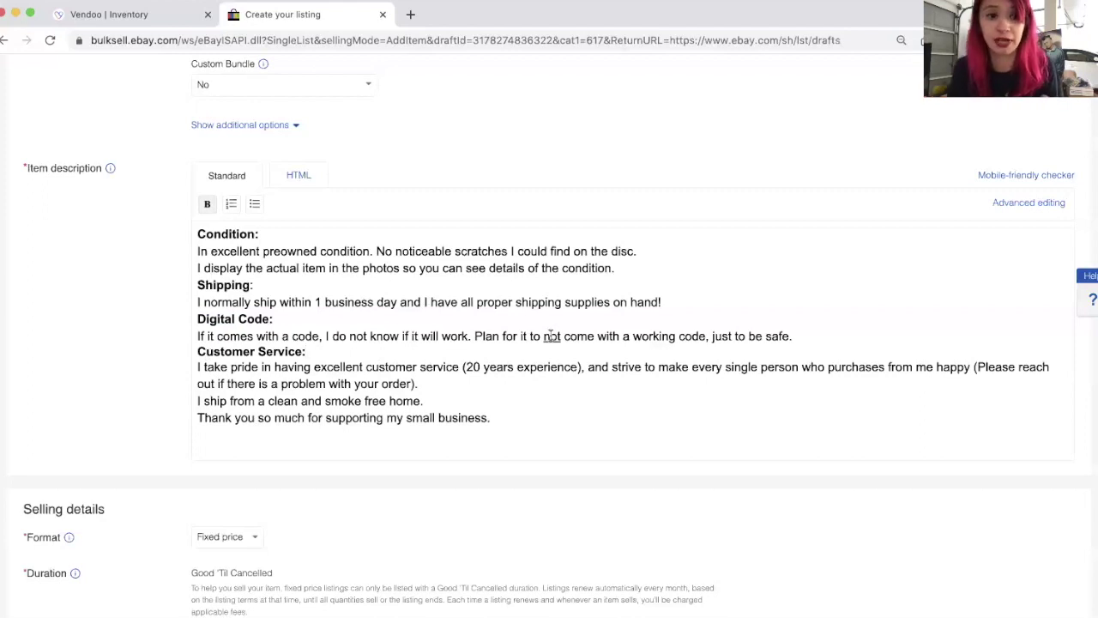
scroll(551, 336, "down", 2)
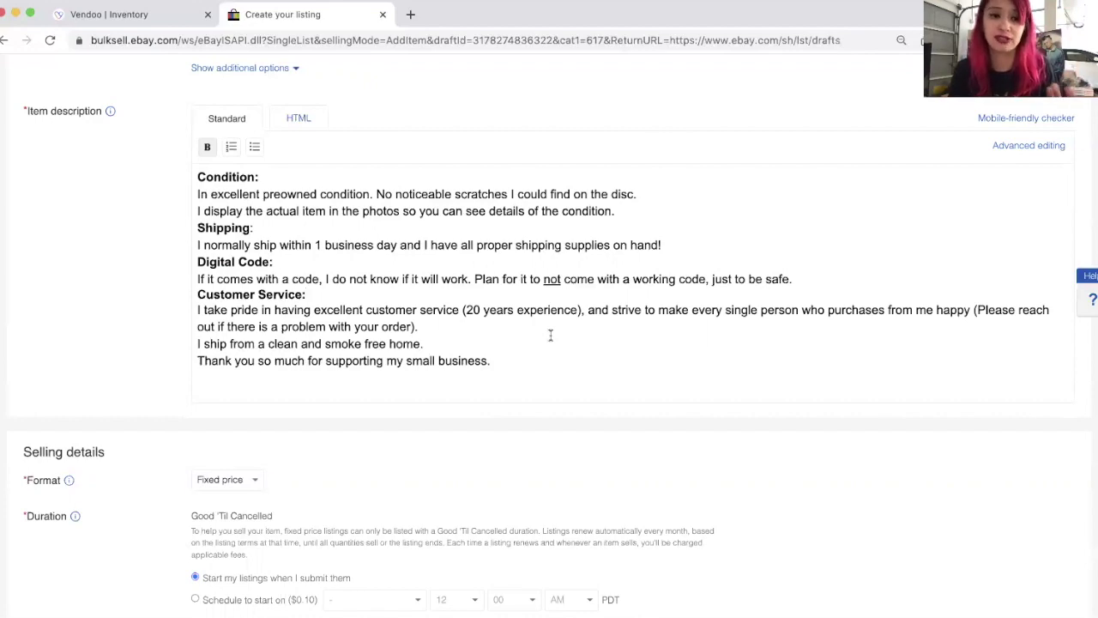
Step: Review the selling details, covering the Buy It Now price, payment requirement and return options
scroll(550, 336, "down", 5)
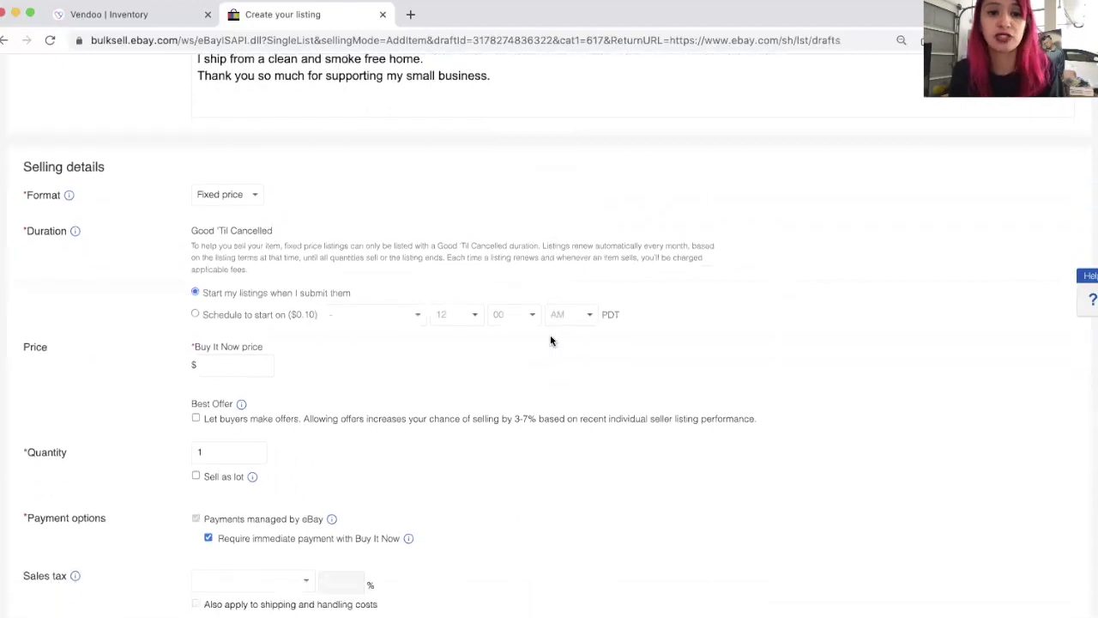
scroll(536, 335, "down", 1)
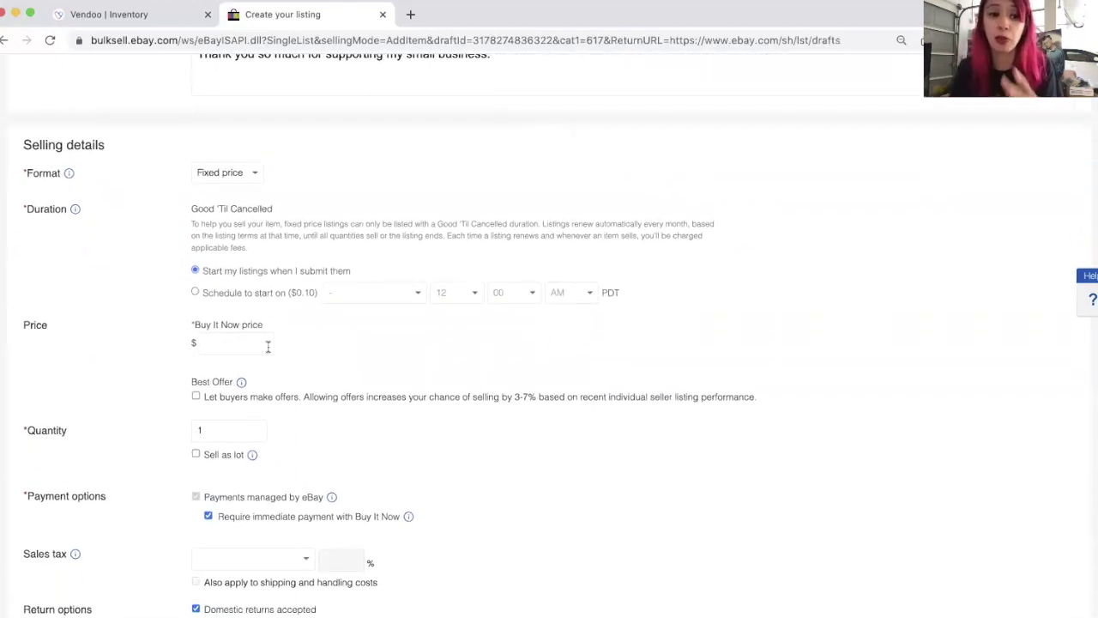
scroll(268, 345, "down", 3)
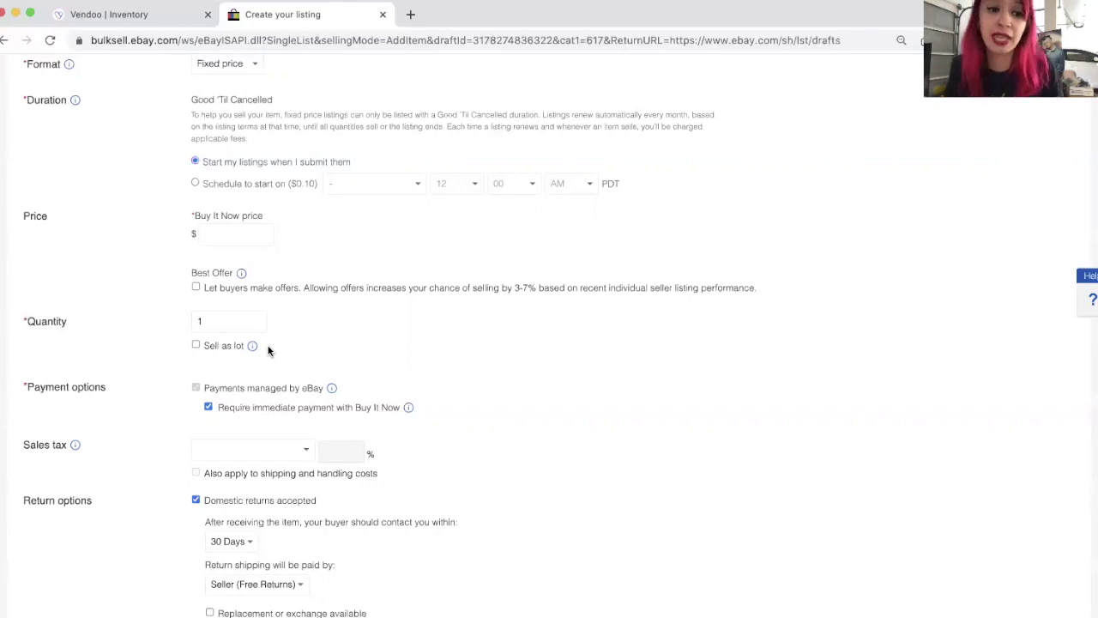
scroll(268, 349, "down", 3)
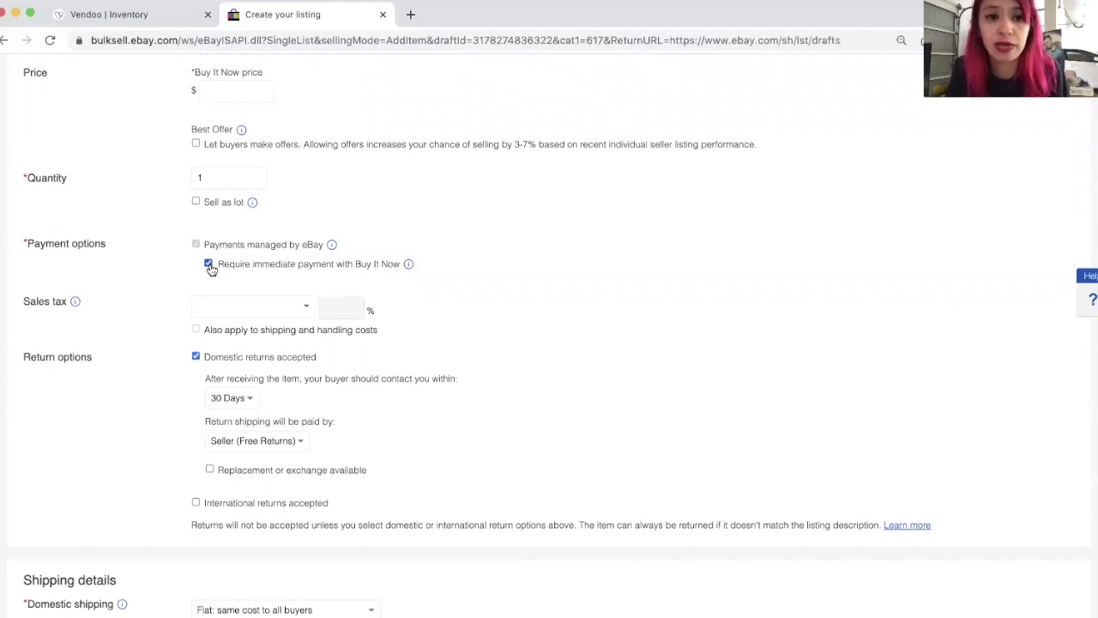
scroll(211, 268, "down", 1)
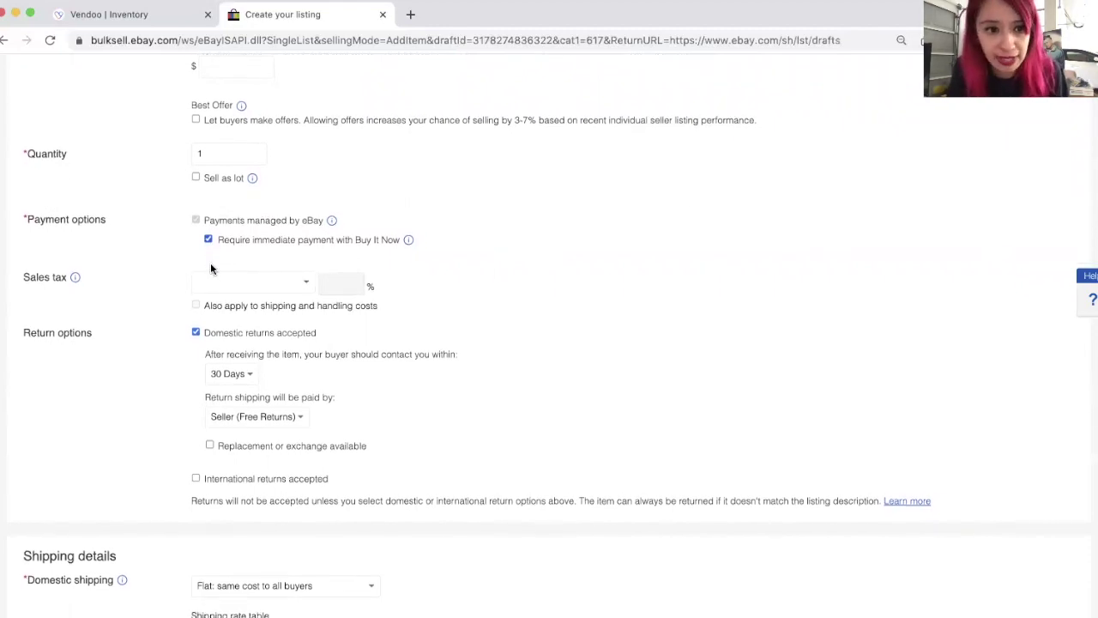
scroll(211, 269, "down", 4)
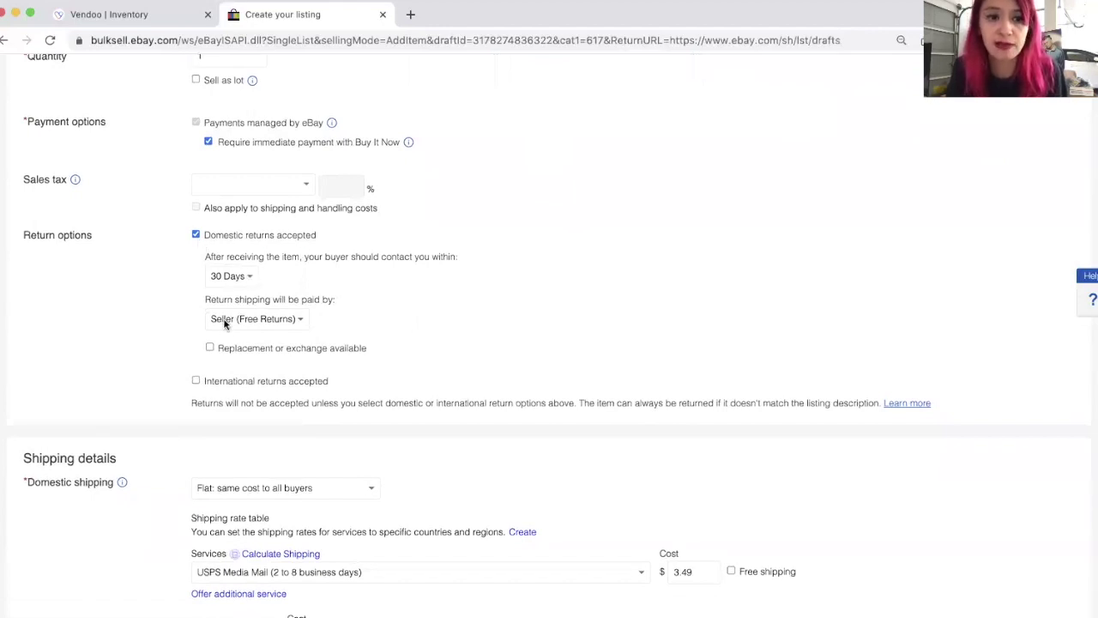
scroll(223, 323, "down", 1)
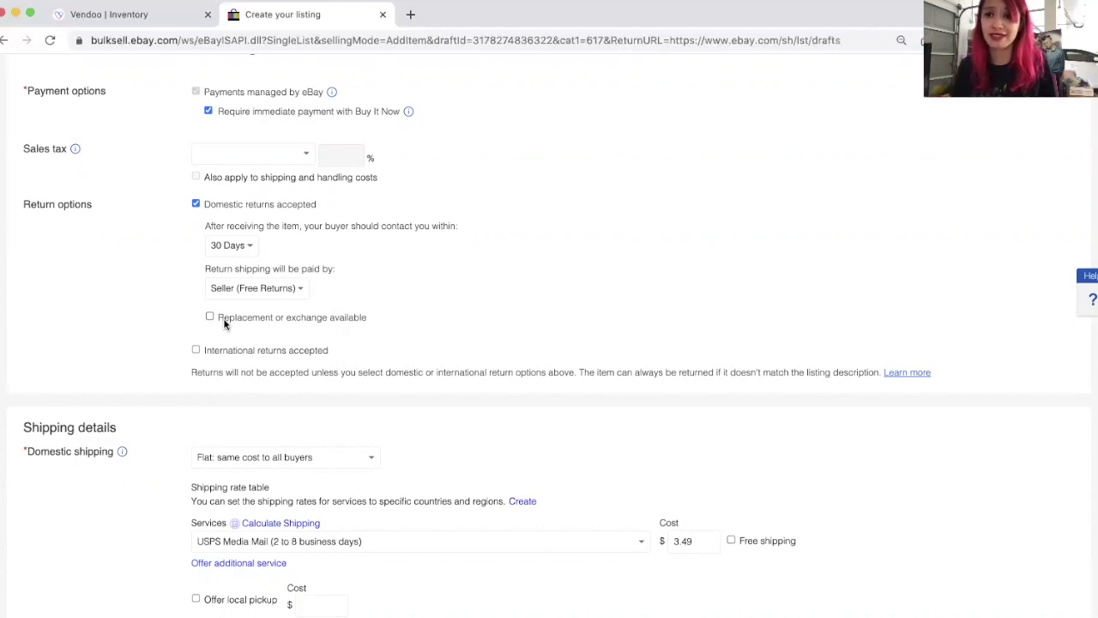
Step: Set the package weight to 12 oz in the shipping details
scroll(525, 347, "down", 4)
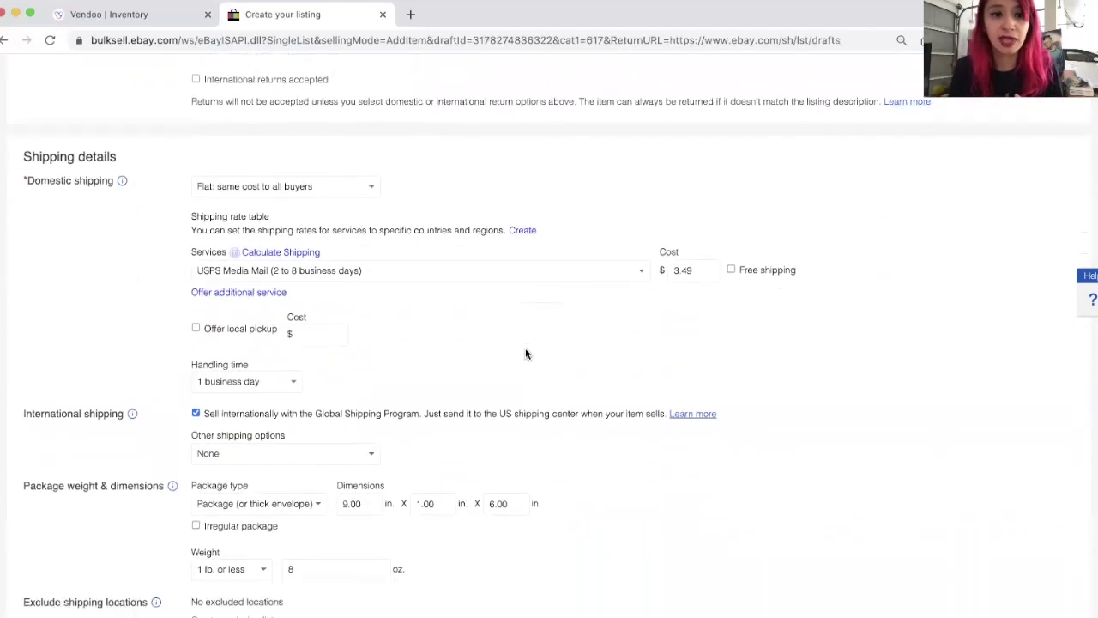
scroll(526, 353, "down", 1)
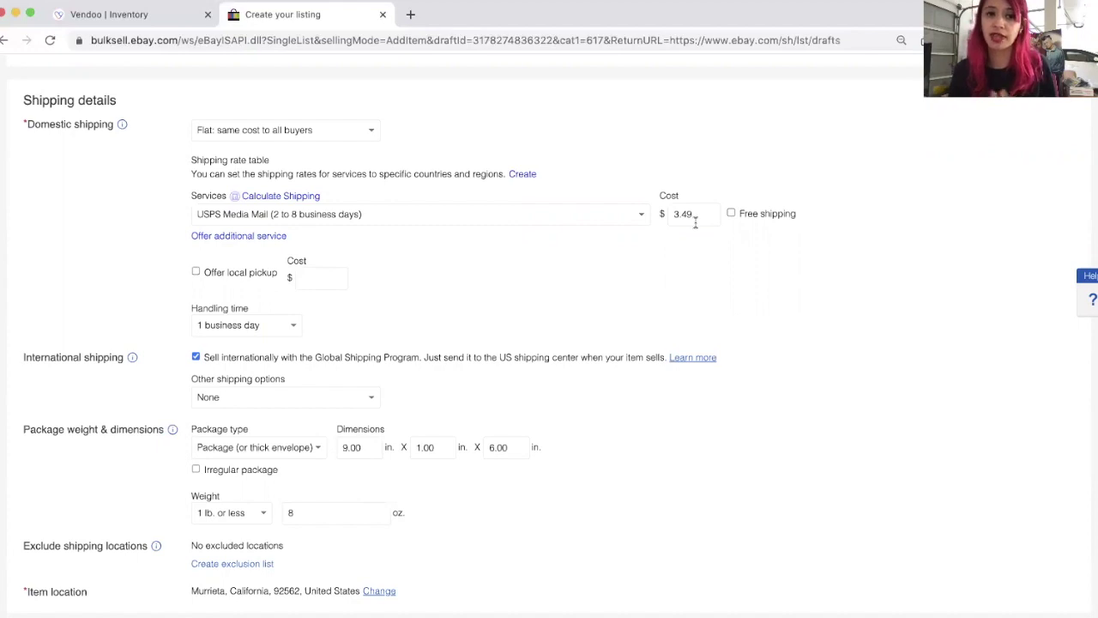
scroll(696, 223, "down", 3)
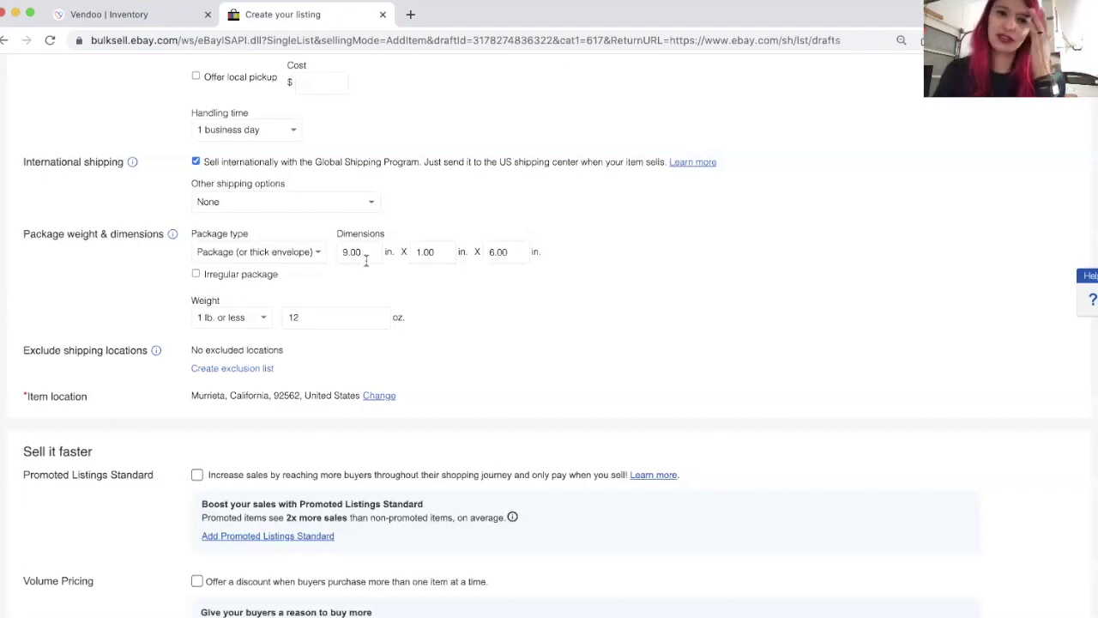
Step: Enable Promoted Listings Standard for the listing and set its ad rate to 1%
scroll(409, 284, "down", 3)
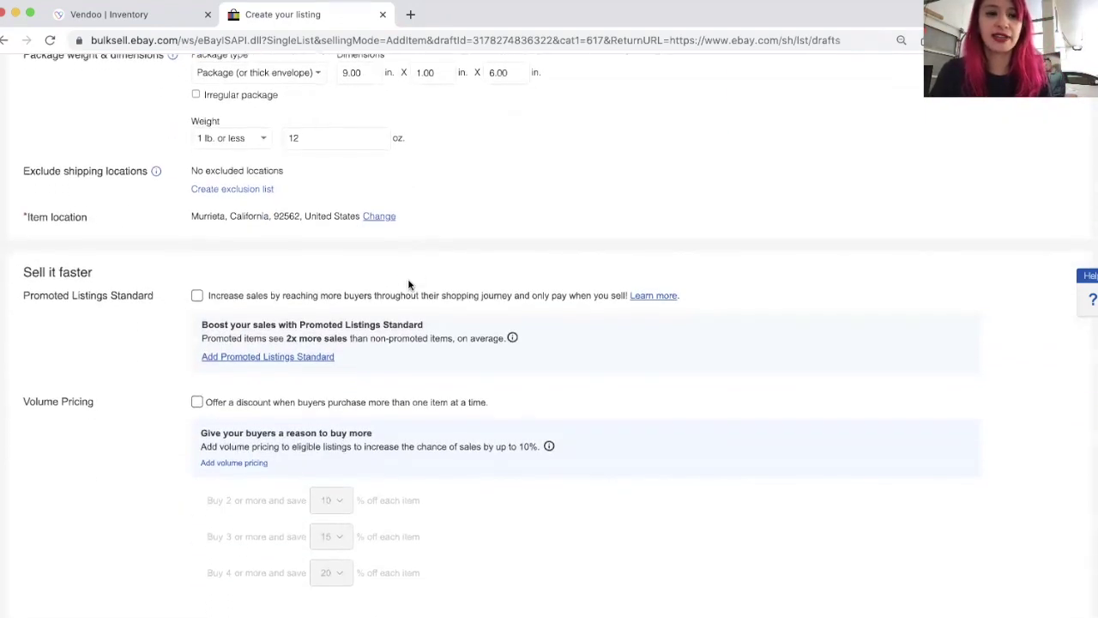
scroll(408, 285, "down", 1)
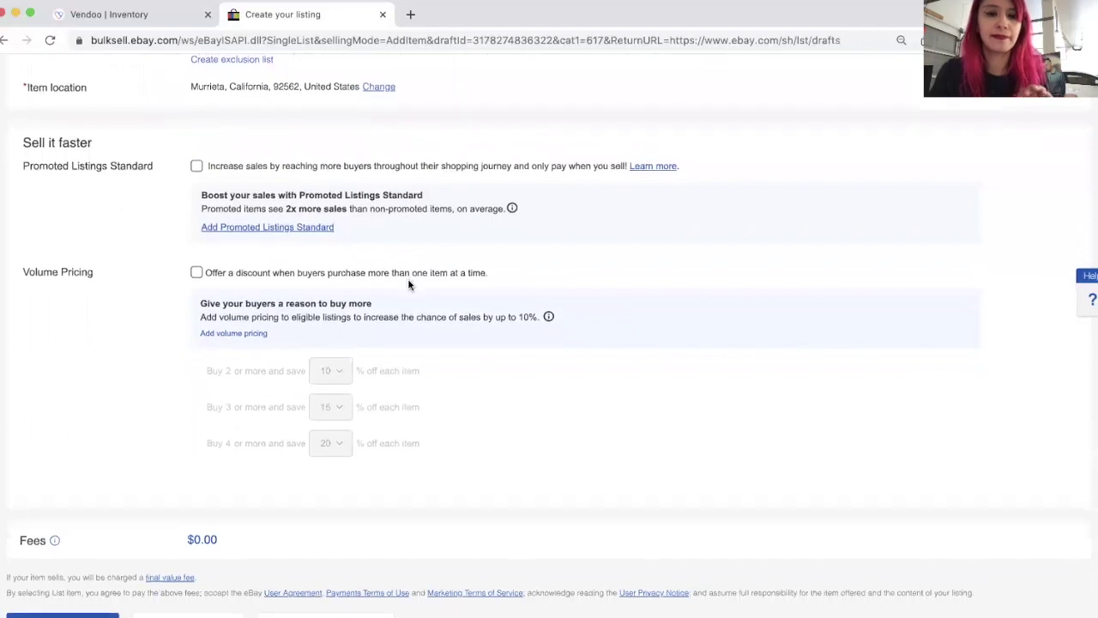
left_click(198, 163)
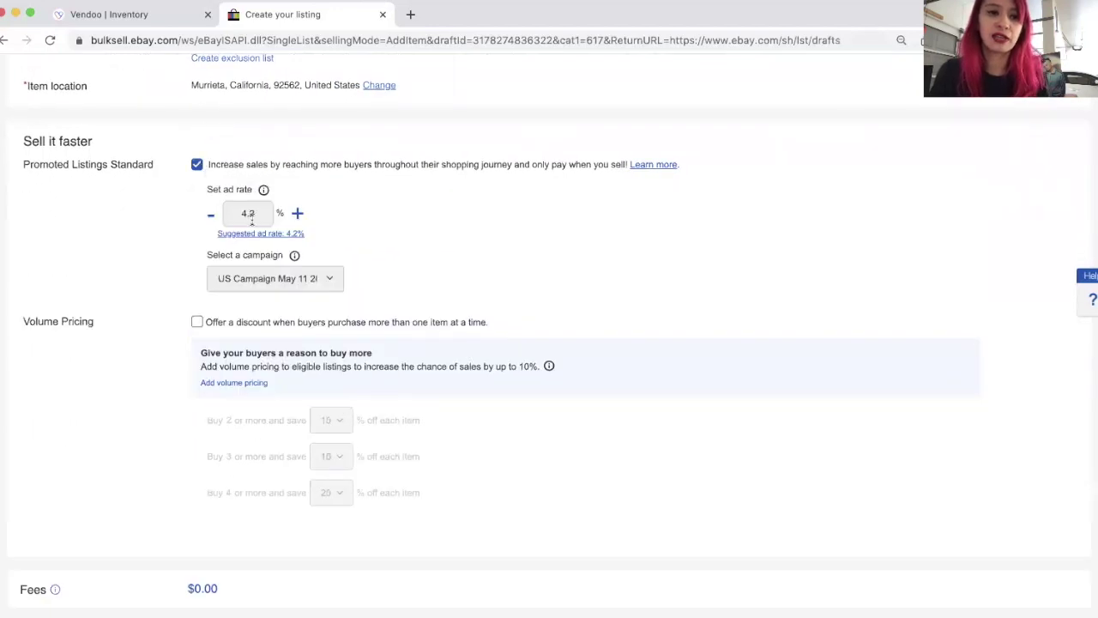
double_click(248, 212)
type("1")
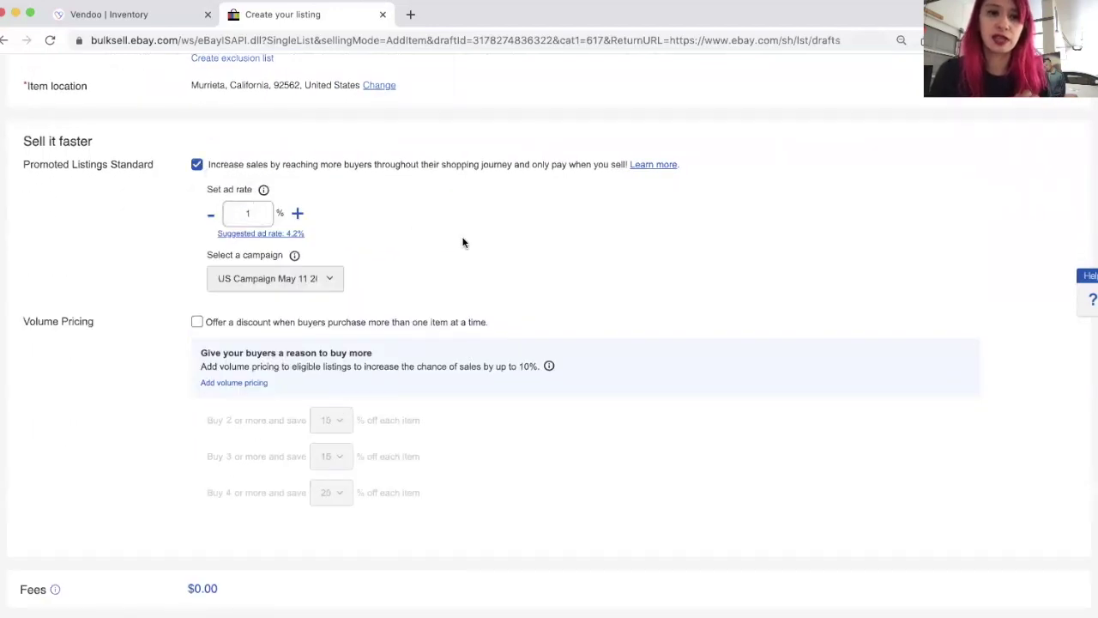
left_click(462, 243)
Step: Look over the completed listing form once more and save it as a draft
scroll(462, 242, "down", 3)
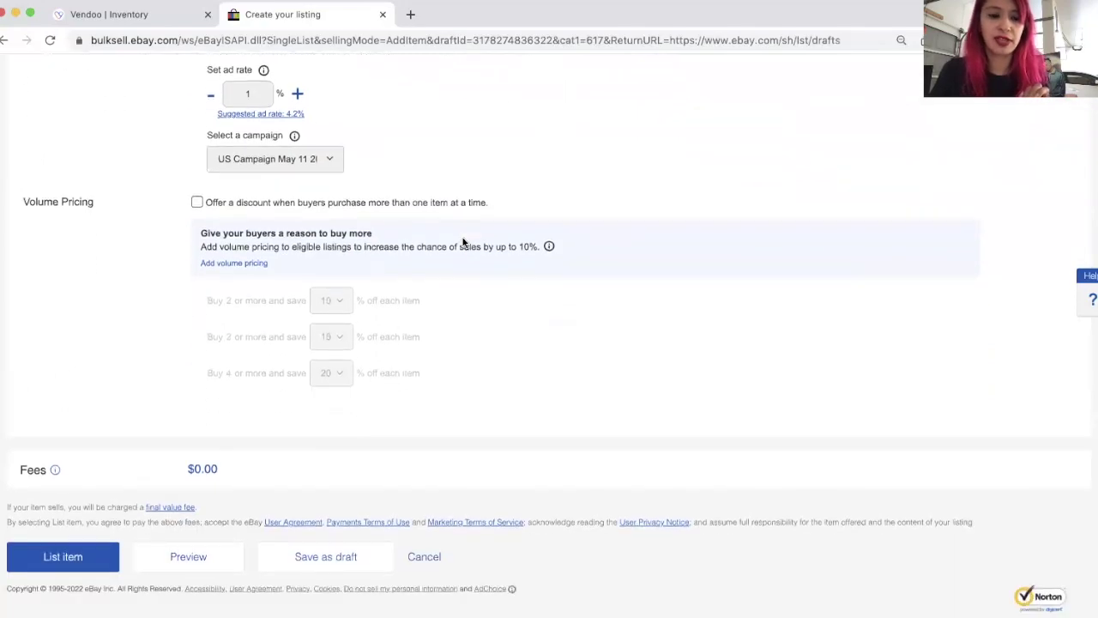
scroll(463, 243, "up", 12)
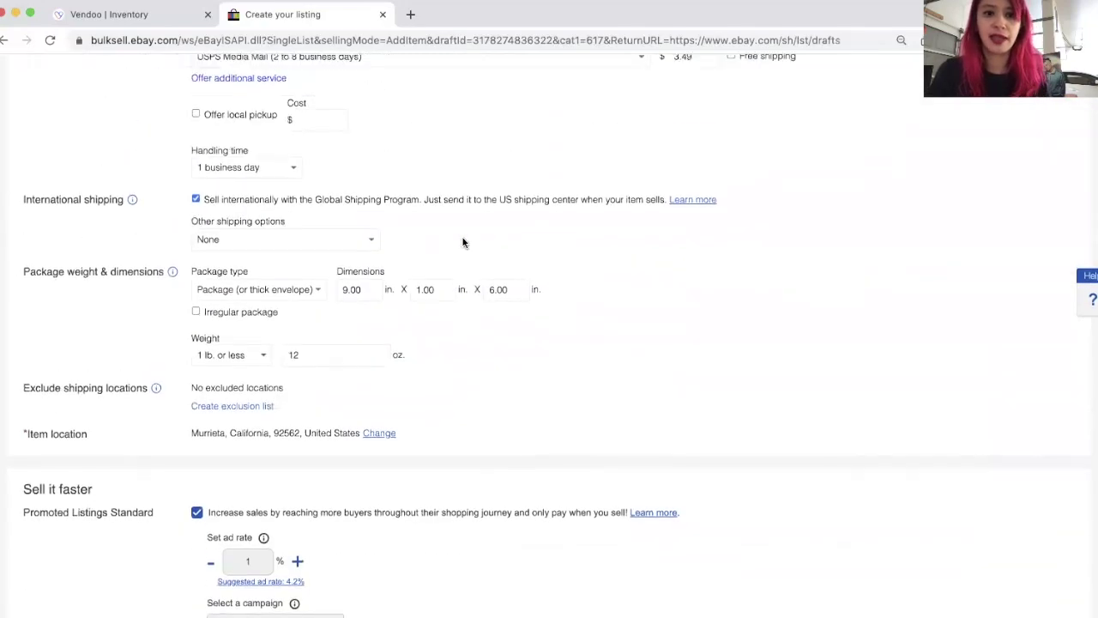
scroll(462, 243, "up", 5)
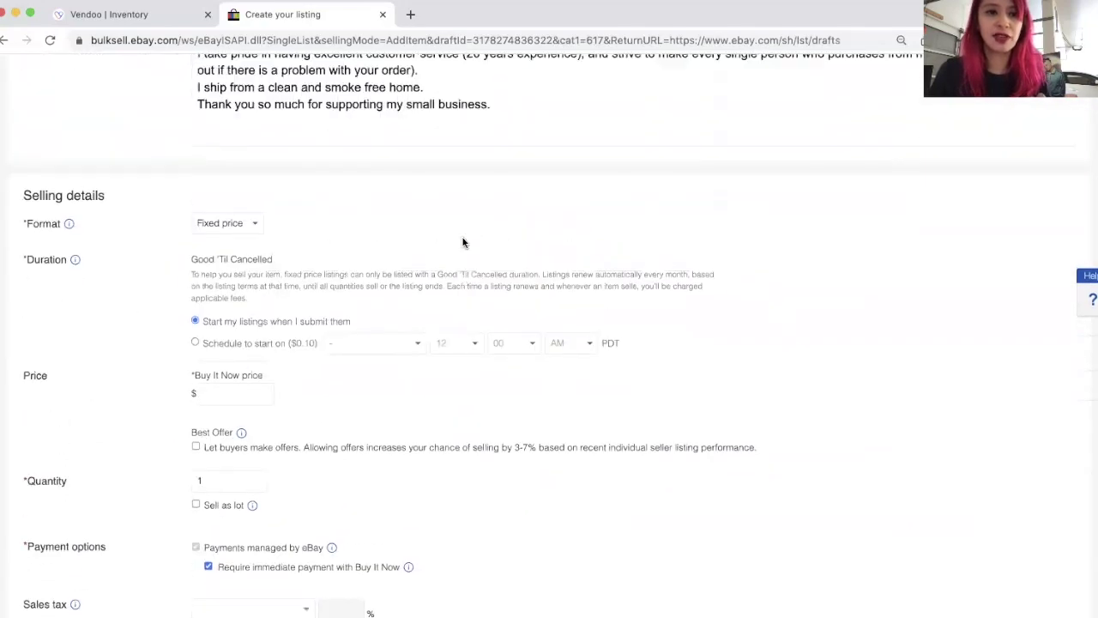
scroll(462, 243, "up", 6)
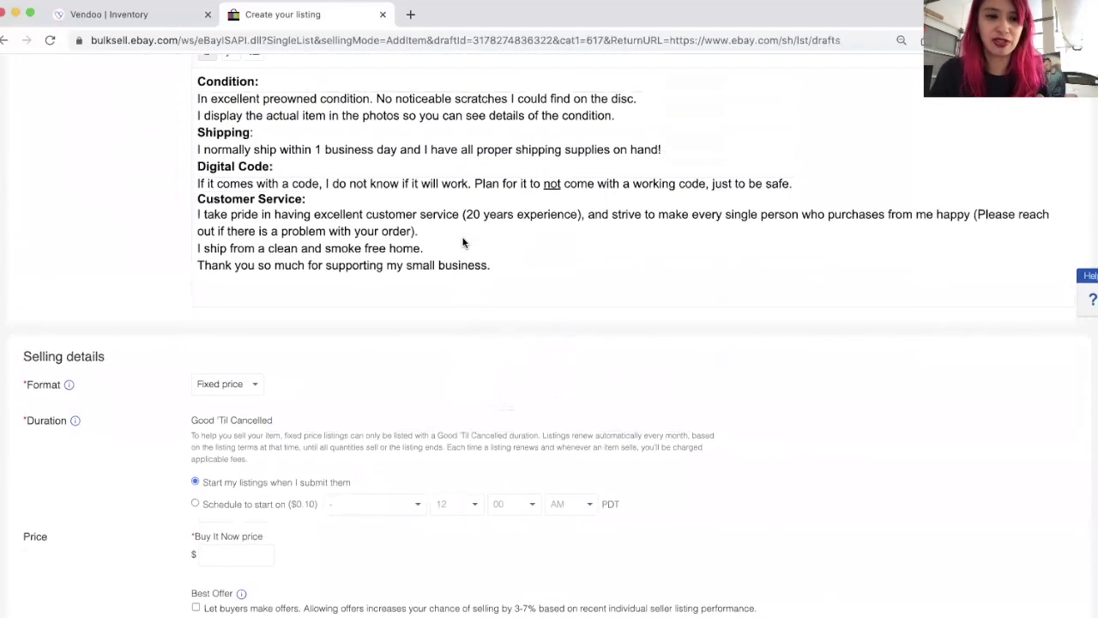
scroll(462, 240, "up", 10)
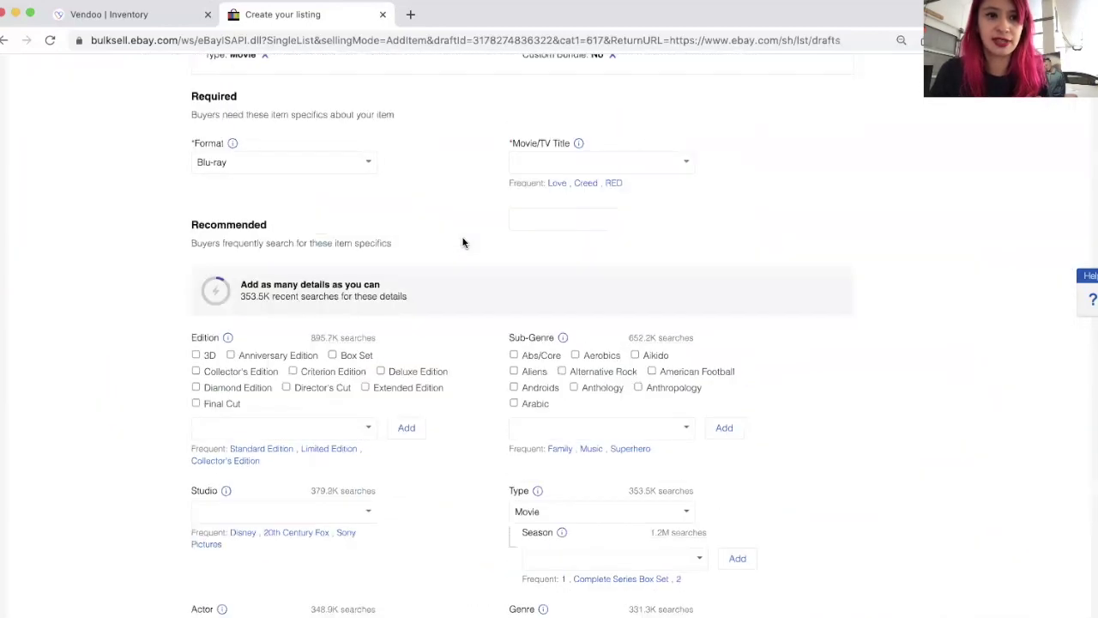
scroll(462, 242, "down", 20)
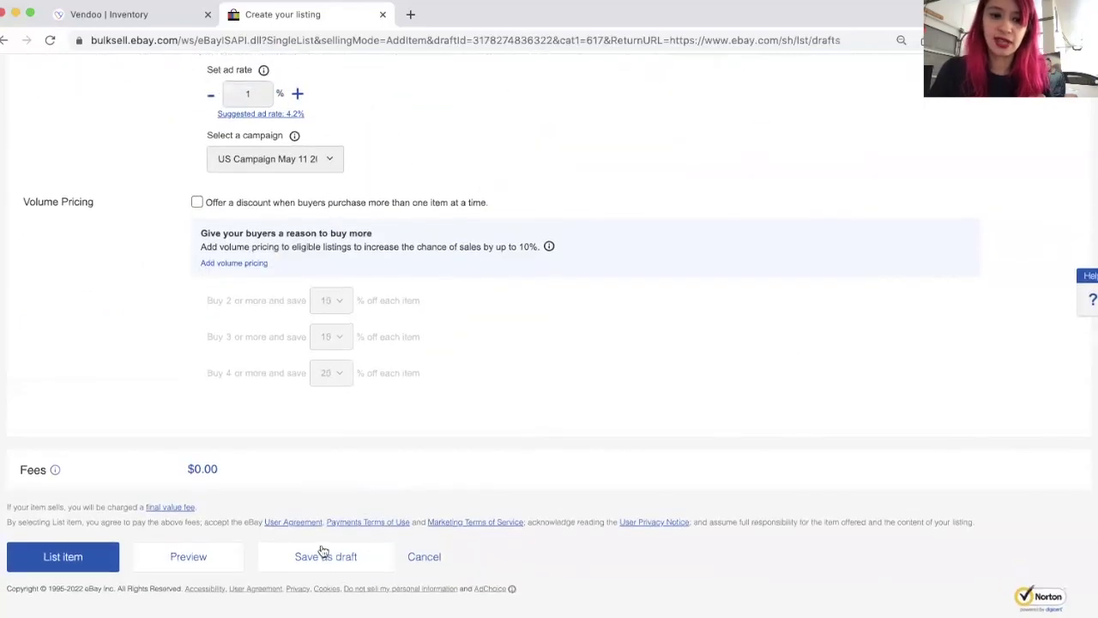
left_click(324, 556)
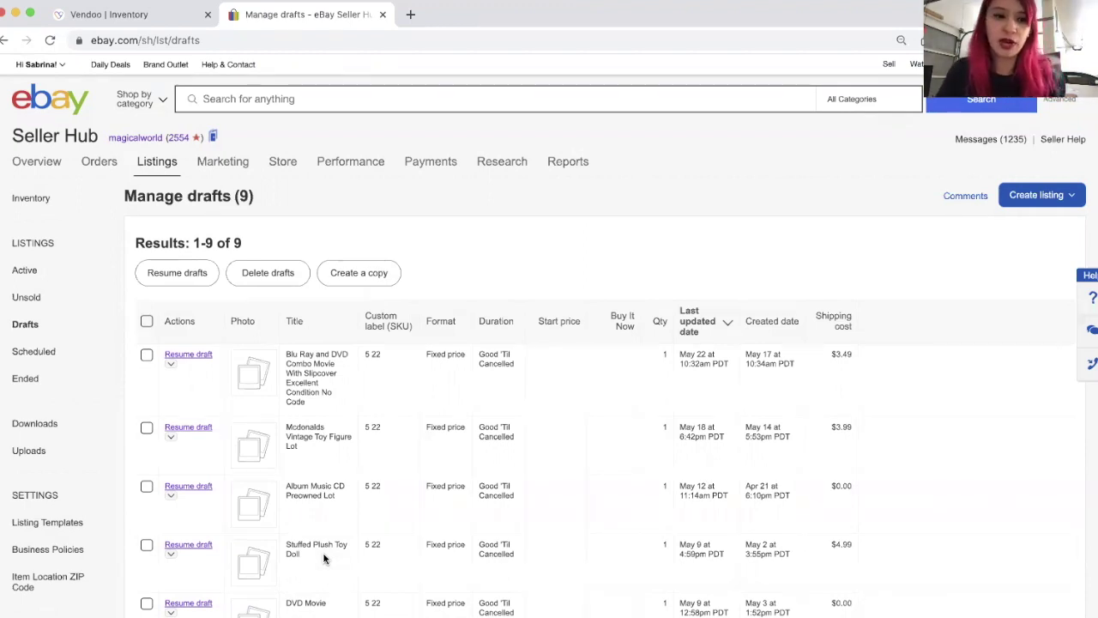
Step: Create five copies of the Blu Ray and DVD Combo Movie draft and check them in the drafts list
left_click(146, 354)
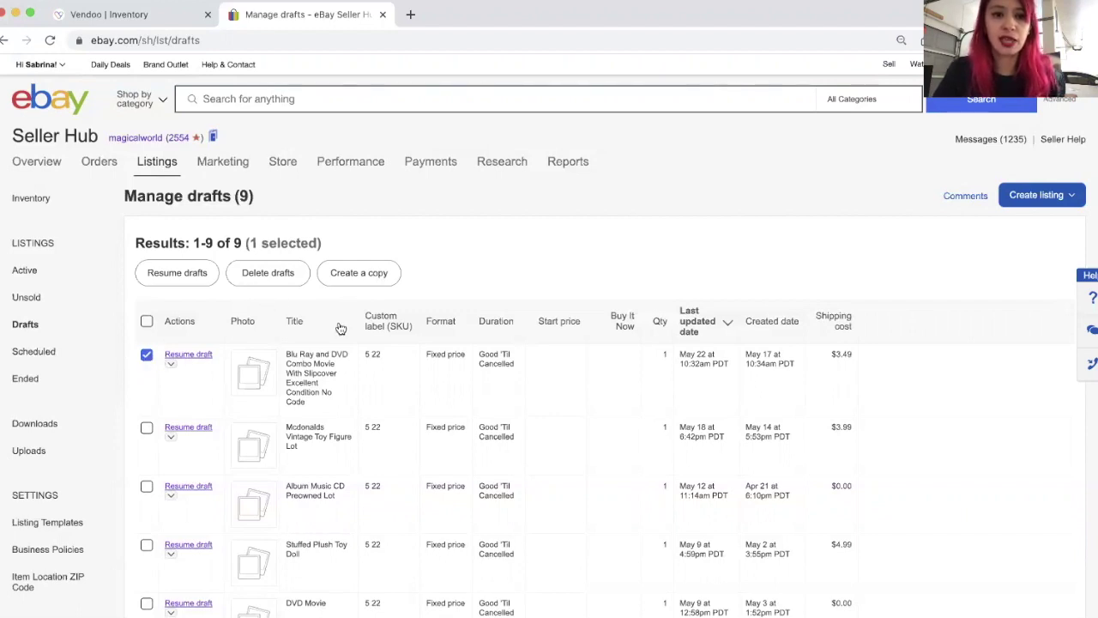
left_click(375, 275)
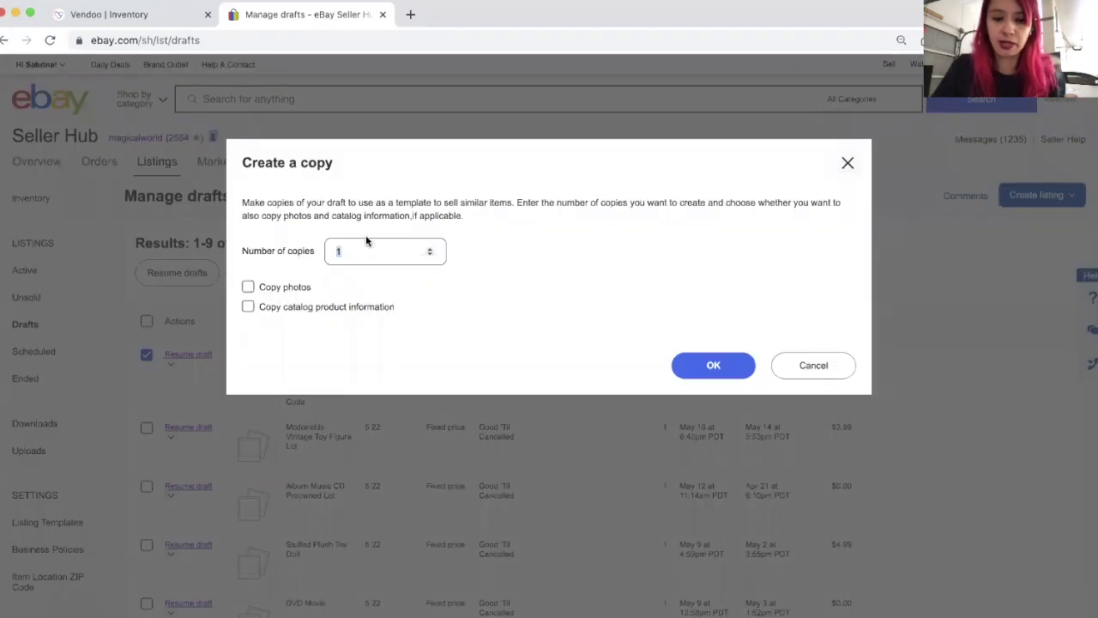
left_click(695, 368)
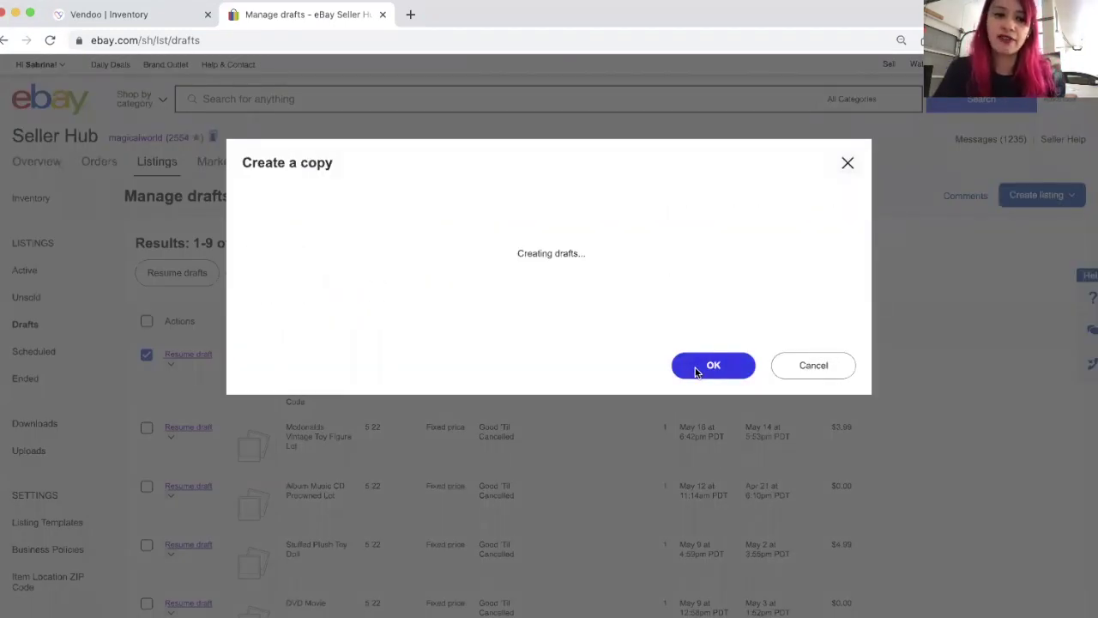
scroll(695, 369, "down", 2)
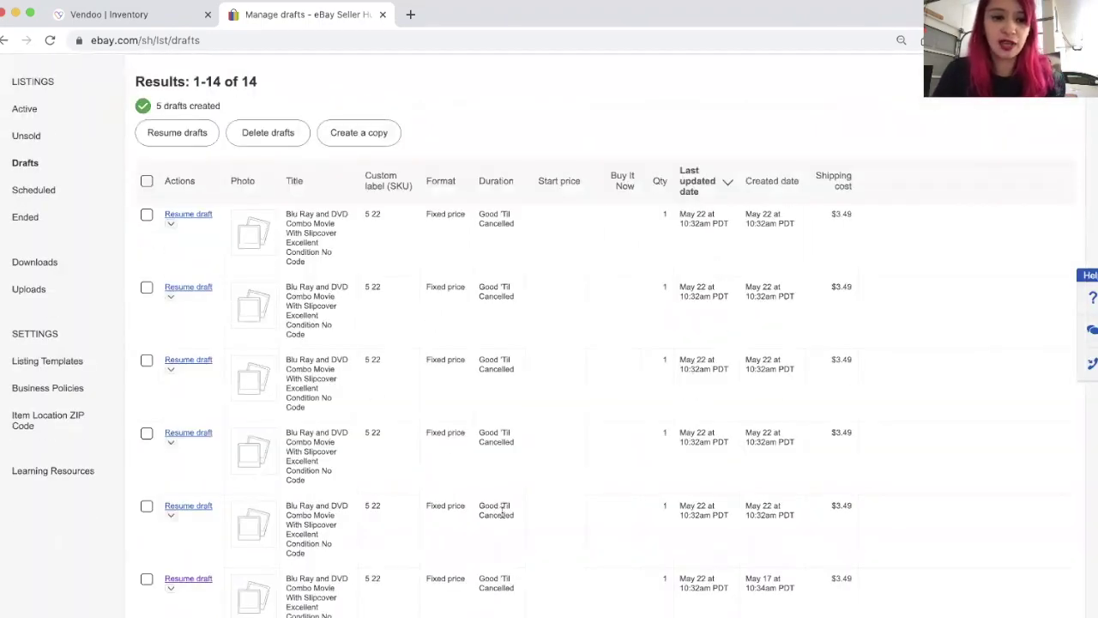
scroll(502, 512, "down", 1)
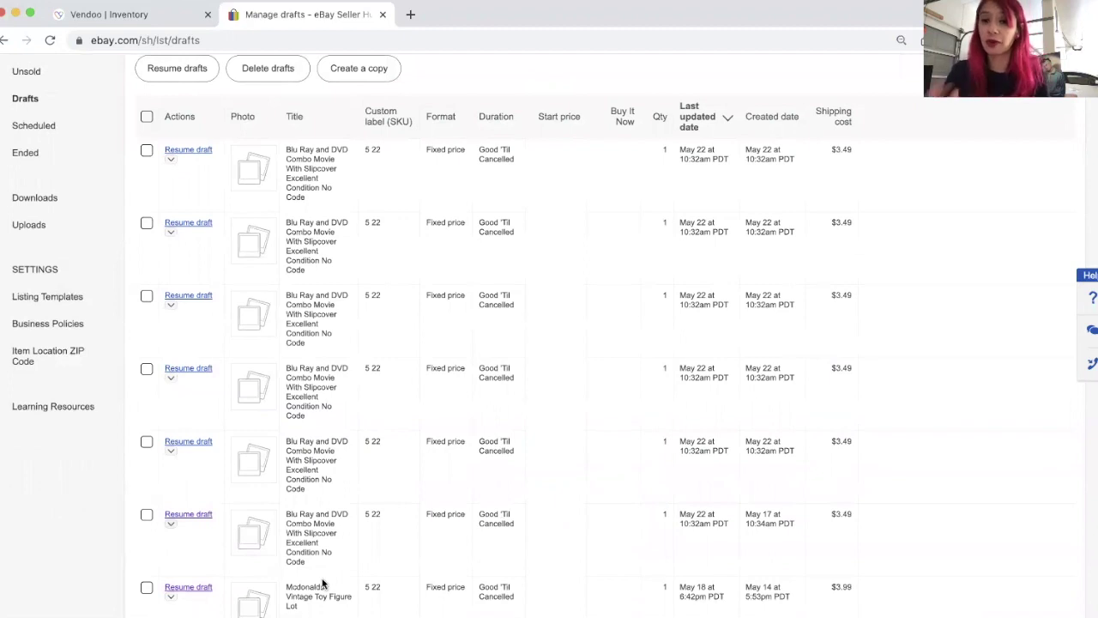
Step: Select the five newest Blu Ray and DVD Combo Movie copies in the drafts list and resume them together for bulk editing
scroll(323, 584, "down", 1)
scroll(283, 549, "up", 1)
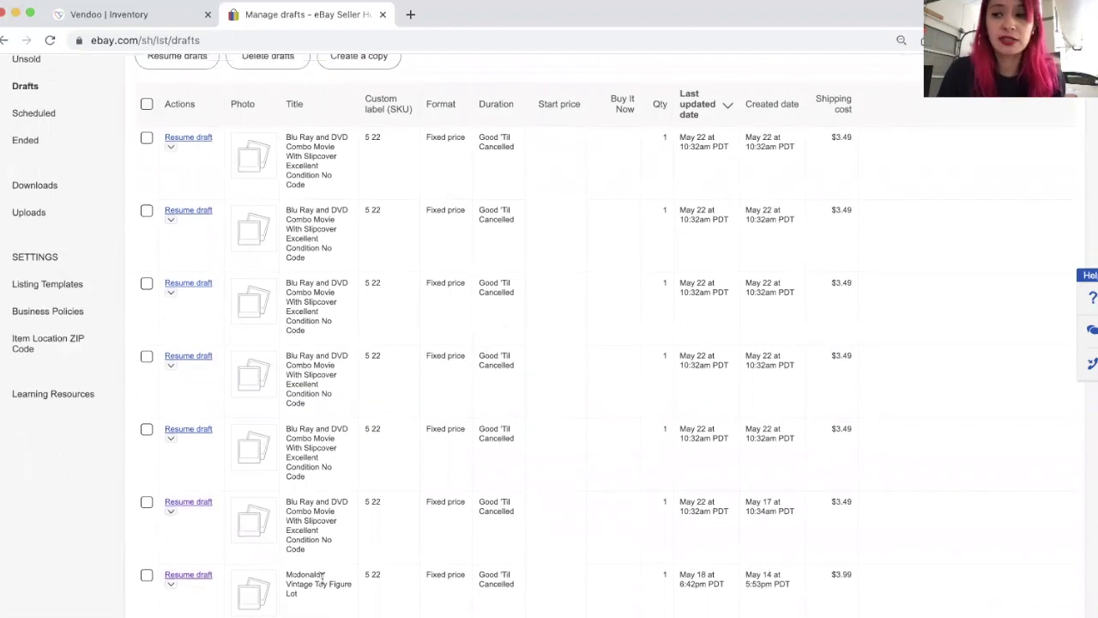
left_click(147, 137)
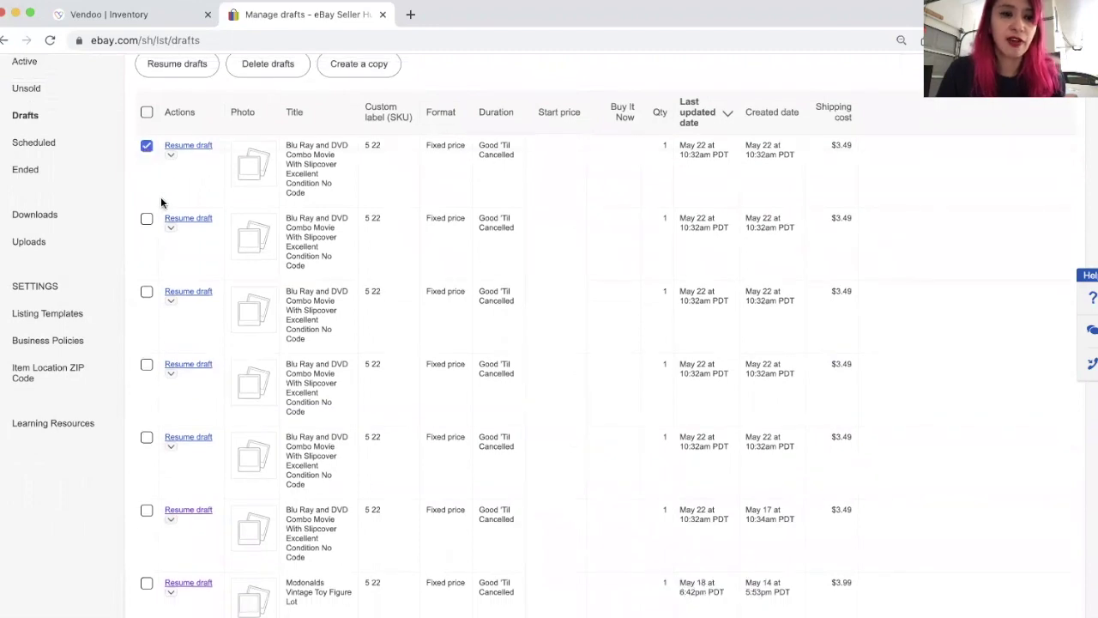
left_click(147, 219)
left_click(147, 293)
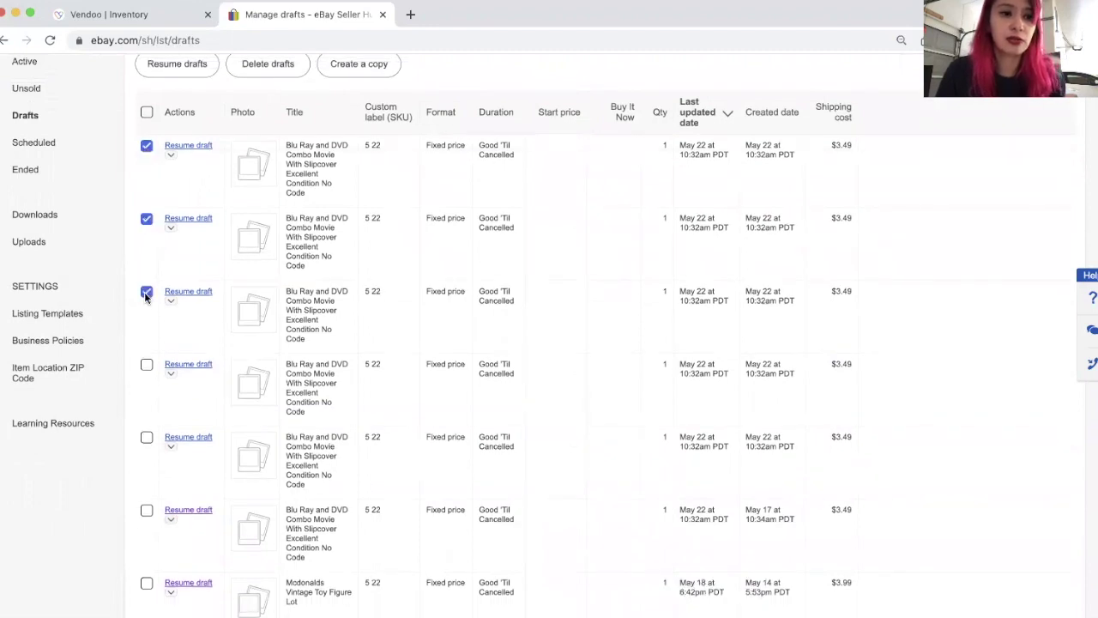
left_click(148, 364)
left_click(147, 438)
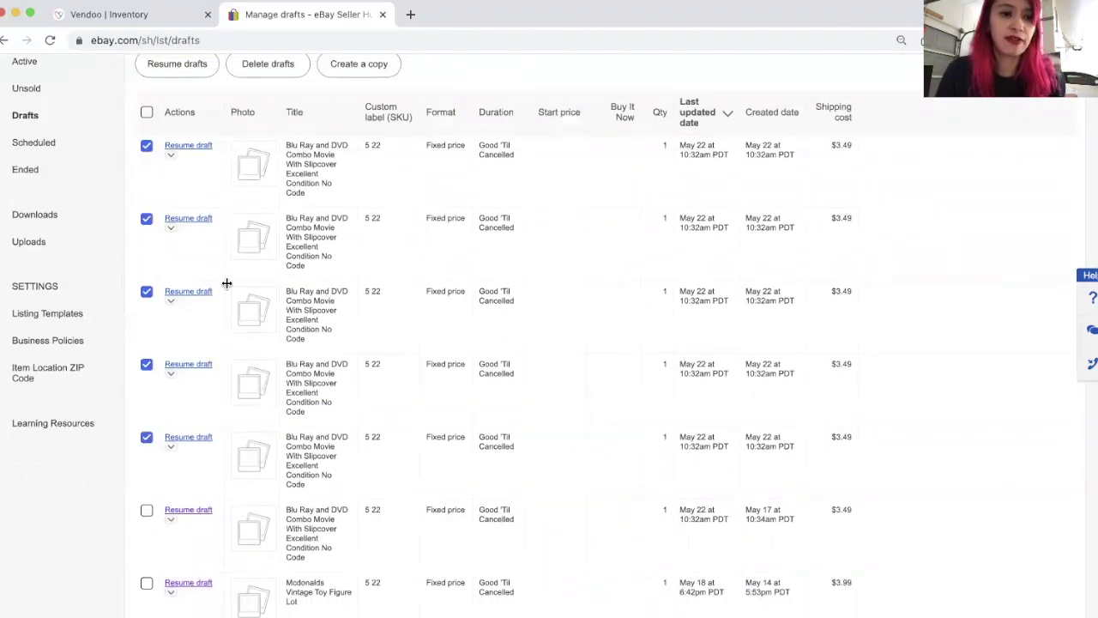
scroll(230, 269, "up", 3)
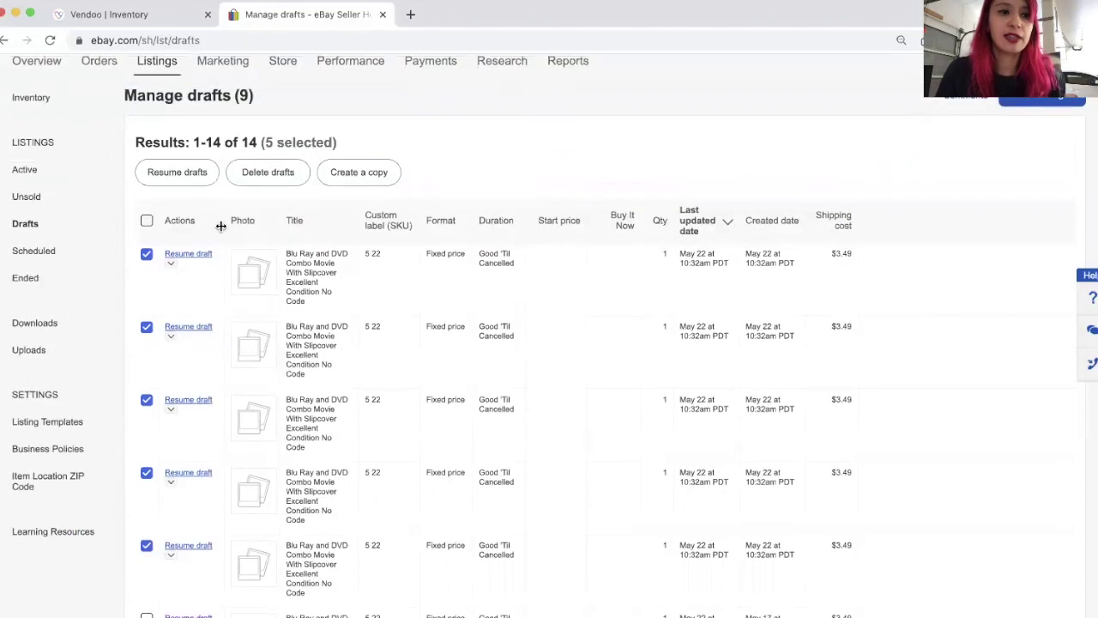
left_click(192, 175)
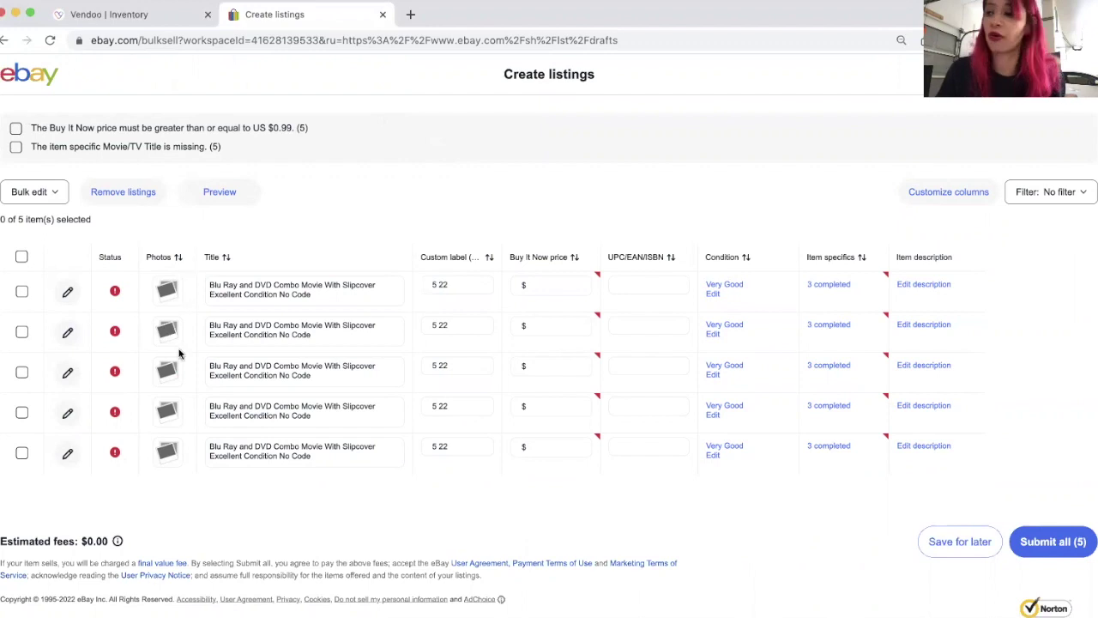
left_click(638, 282)
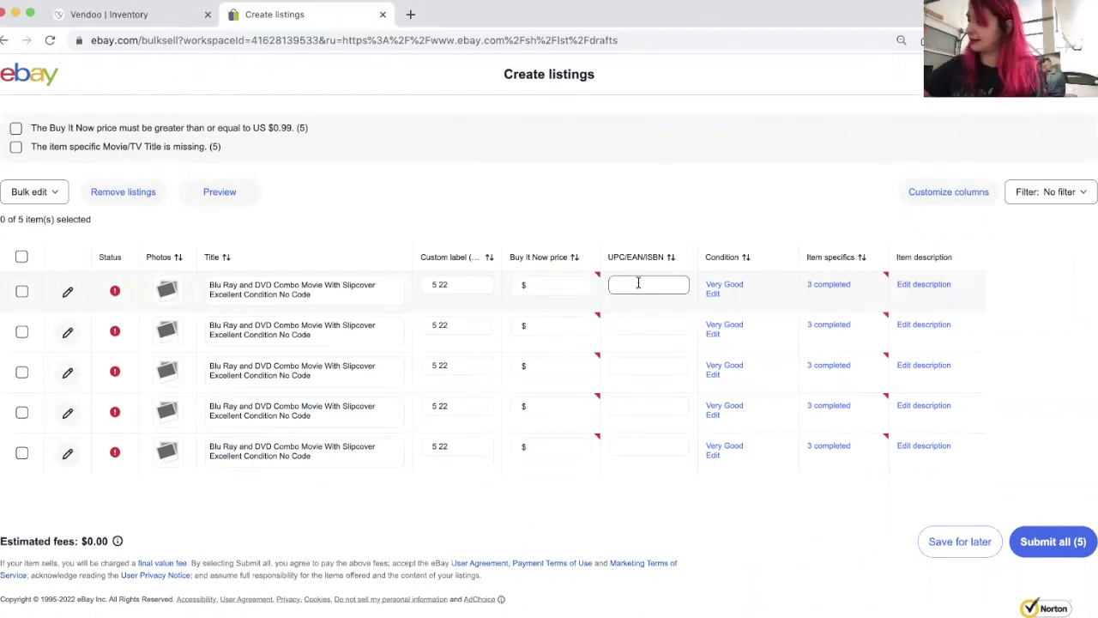
type("024543617739")
key("Return")
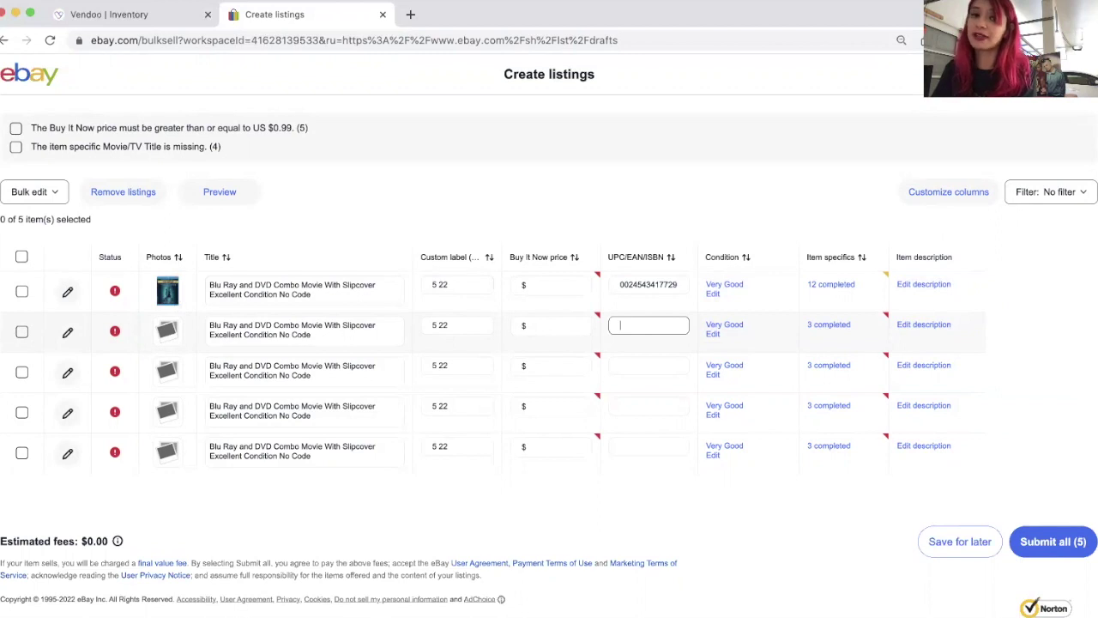
type("024543444466")
key("Return")
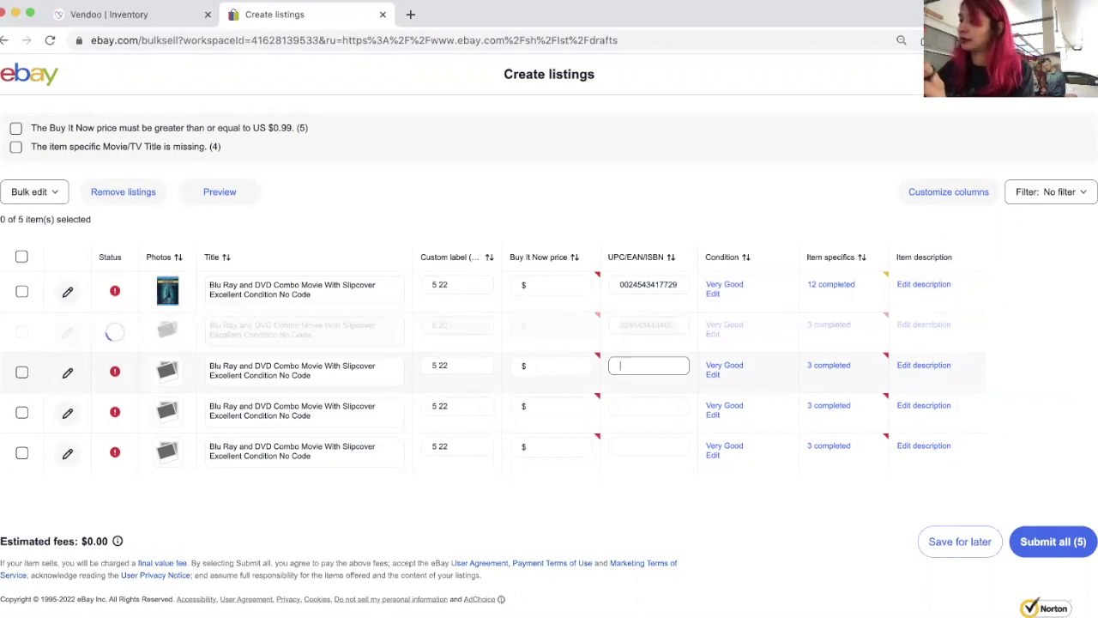
type("031398321514")
key("Return")
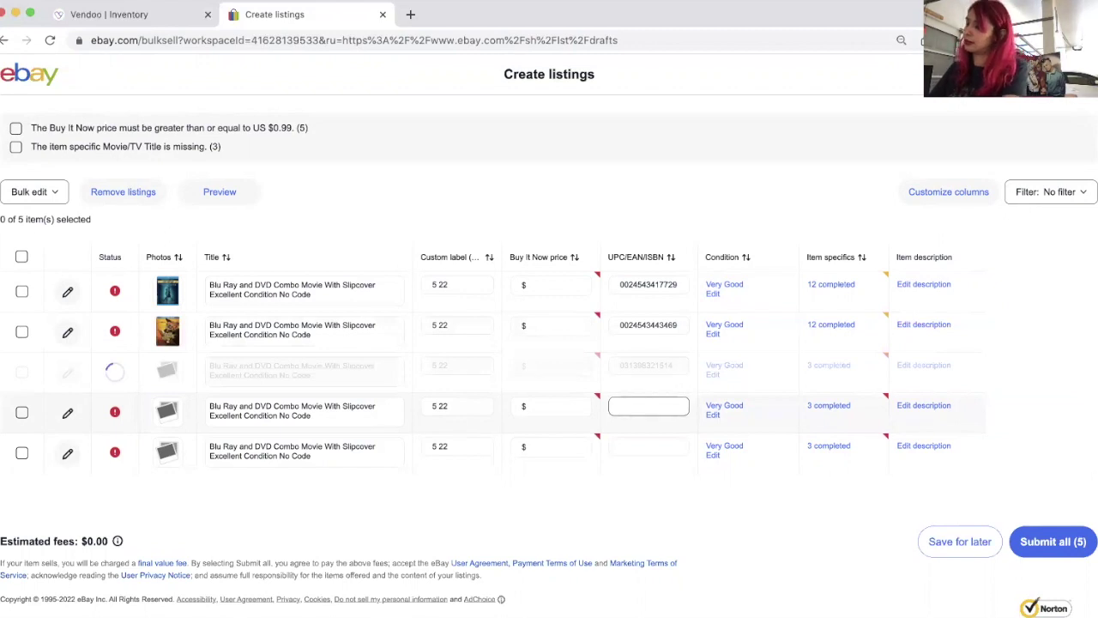
type("001382115583")
key("Return")
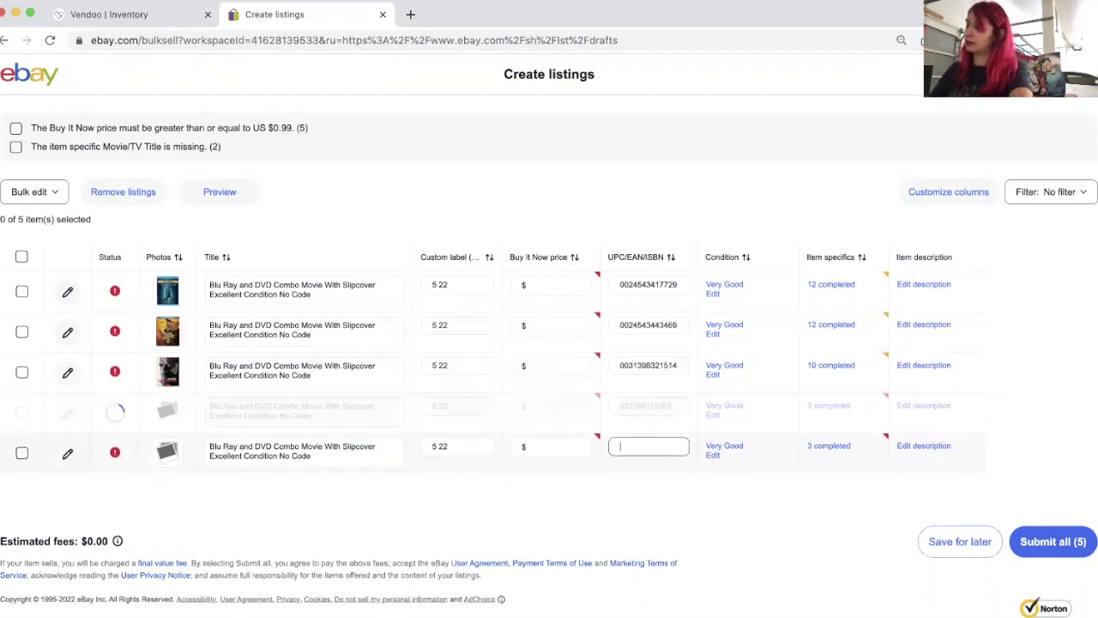
type("883929646579")
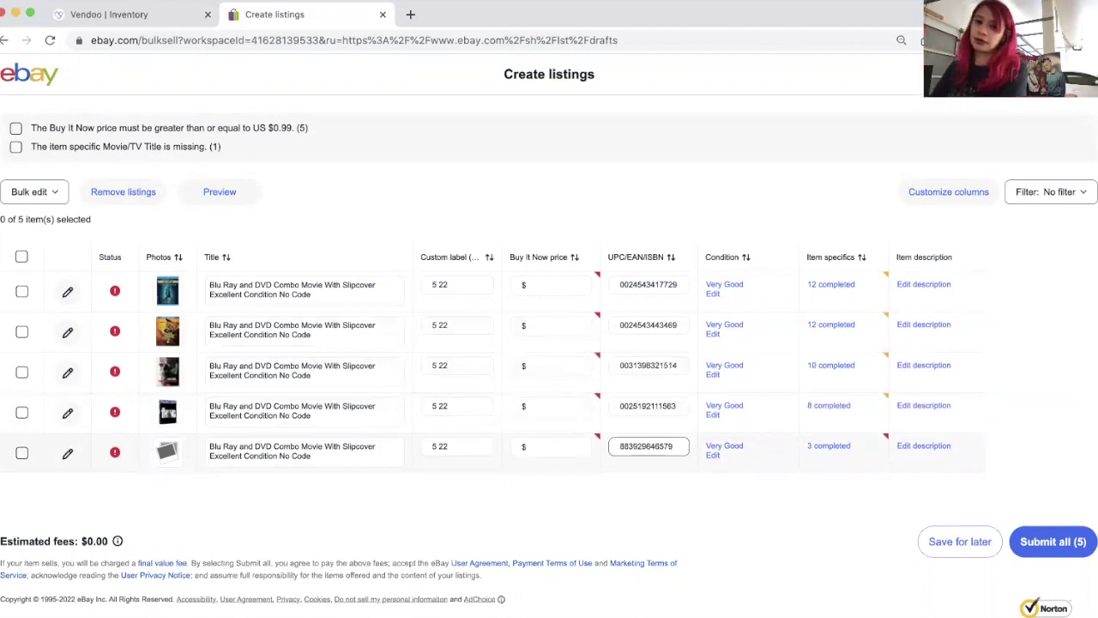
left_click(759, 210)
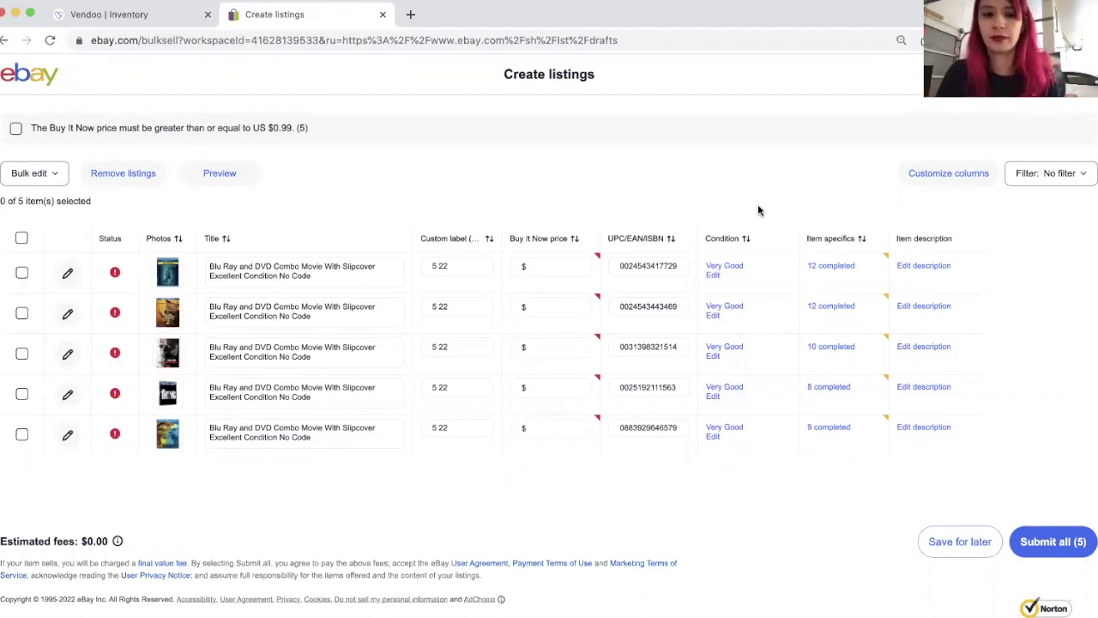
Step: Set the Buy It Now prices of the five listings in row order to $4.50, $2.50, $4.50, $4.99 and $2.50
left_click(544, 265)
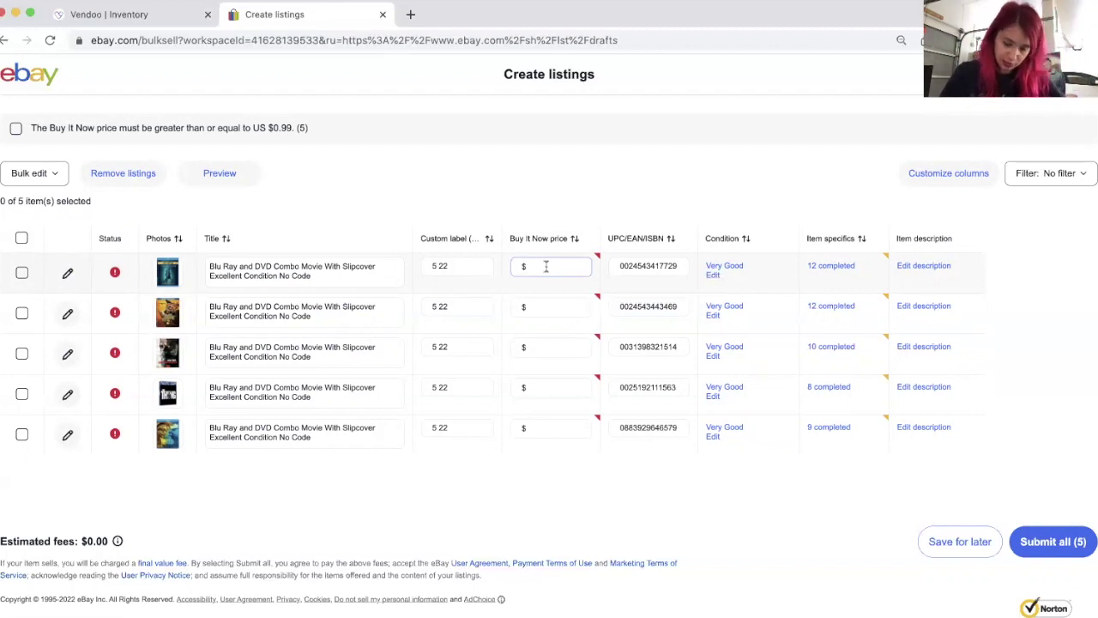
type("4.")
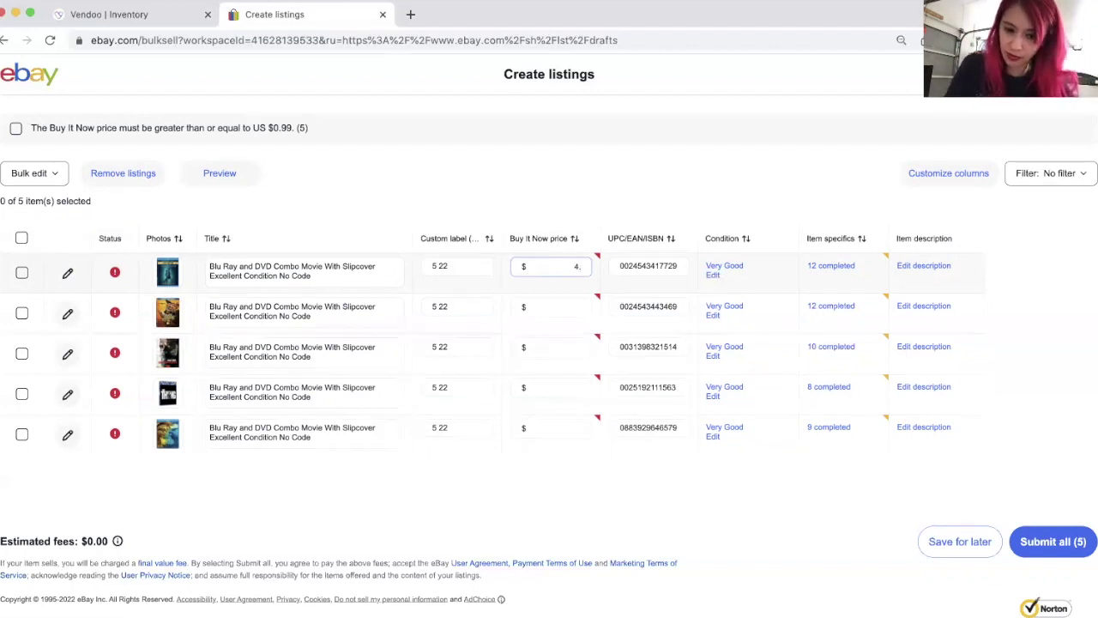
type("50")
key("Return")
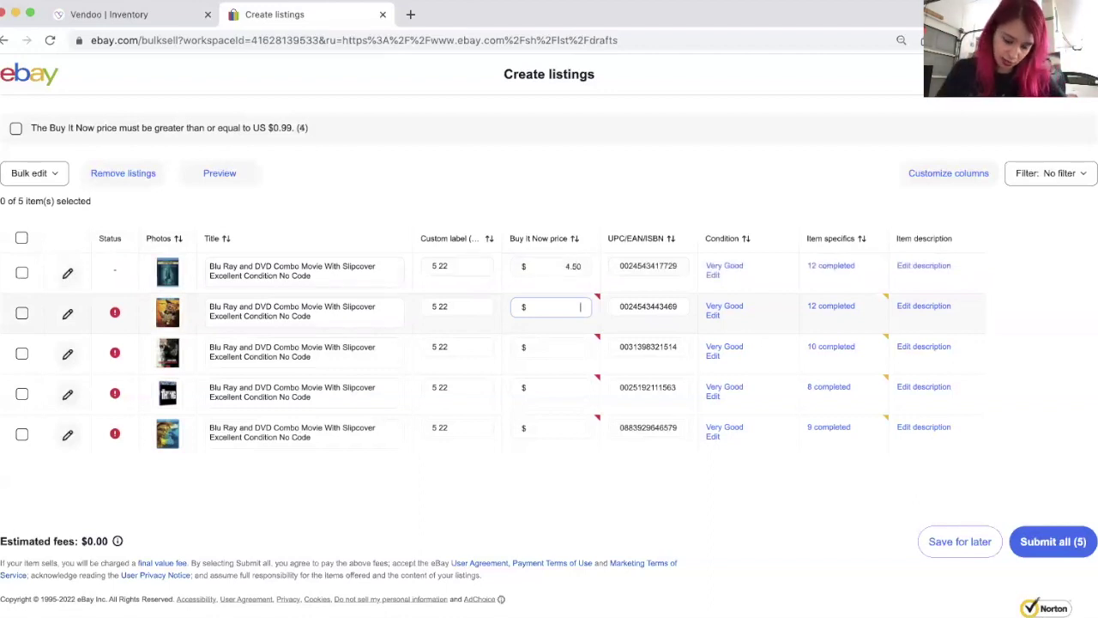
type("2.50")
key("Return")
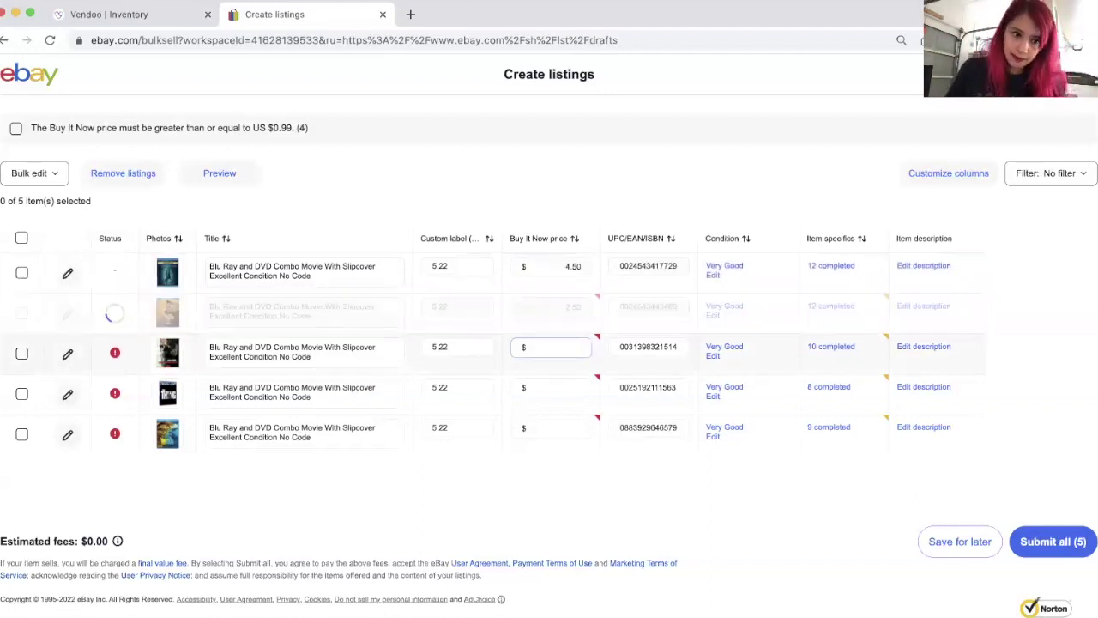
type("4.50")
key("Return")
type("4.99")
key("Return")
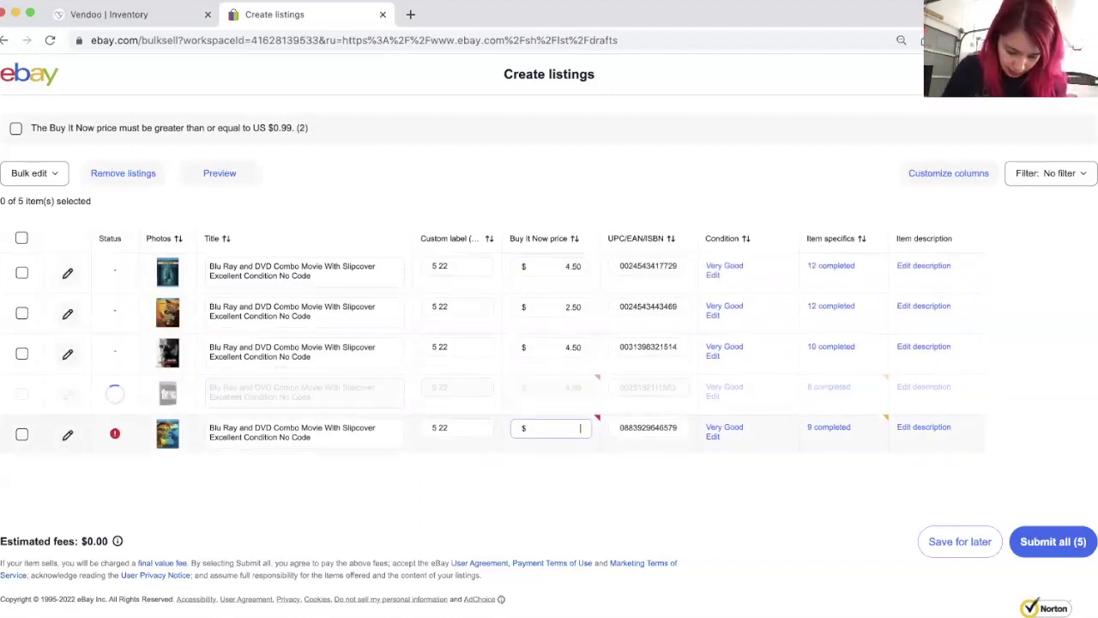
type("2.50")
key("Return")
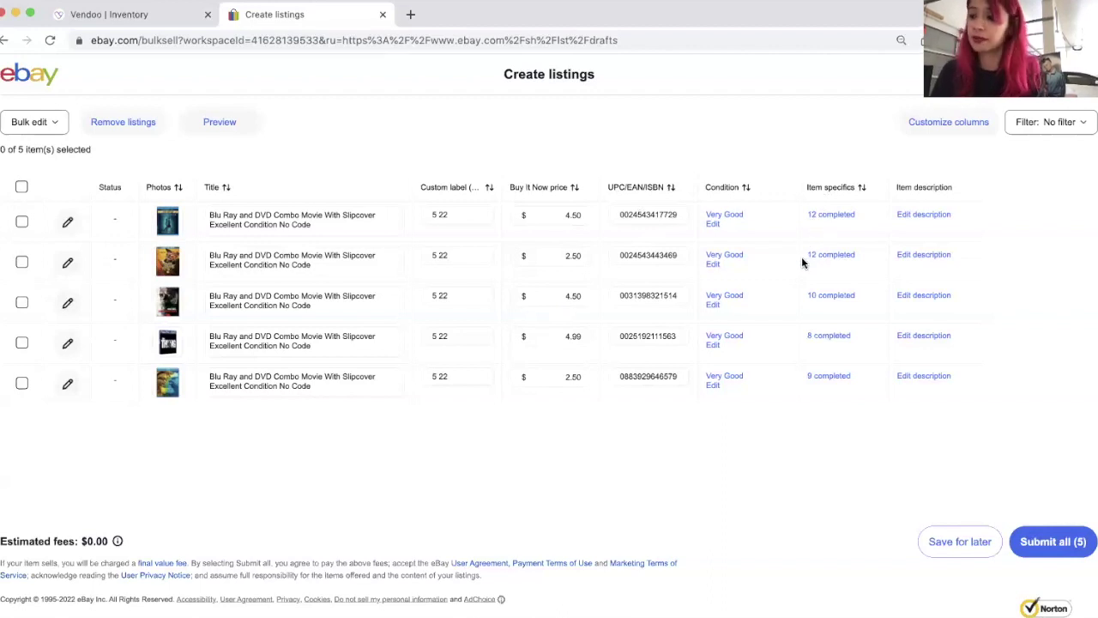
double_click(666, 215)
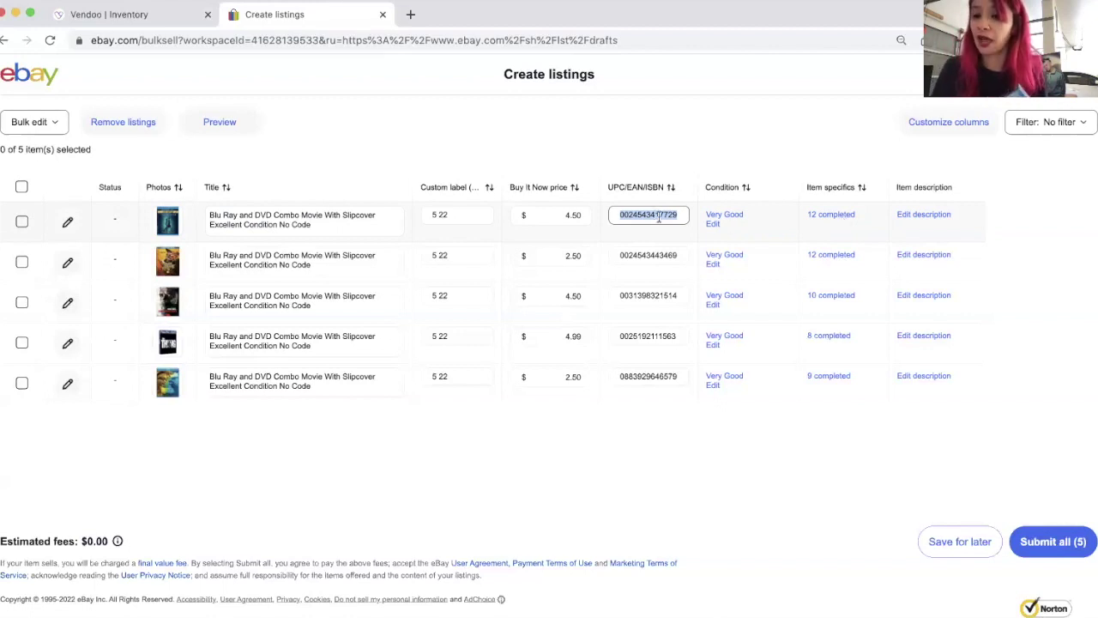
key("BackSpace")
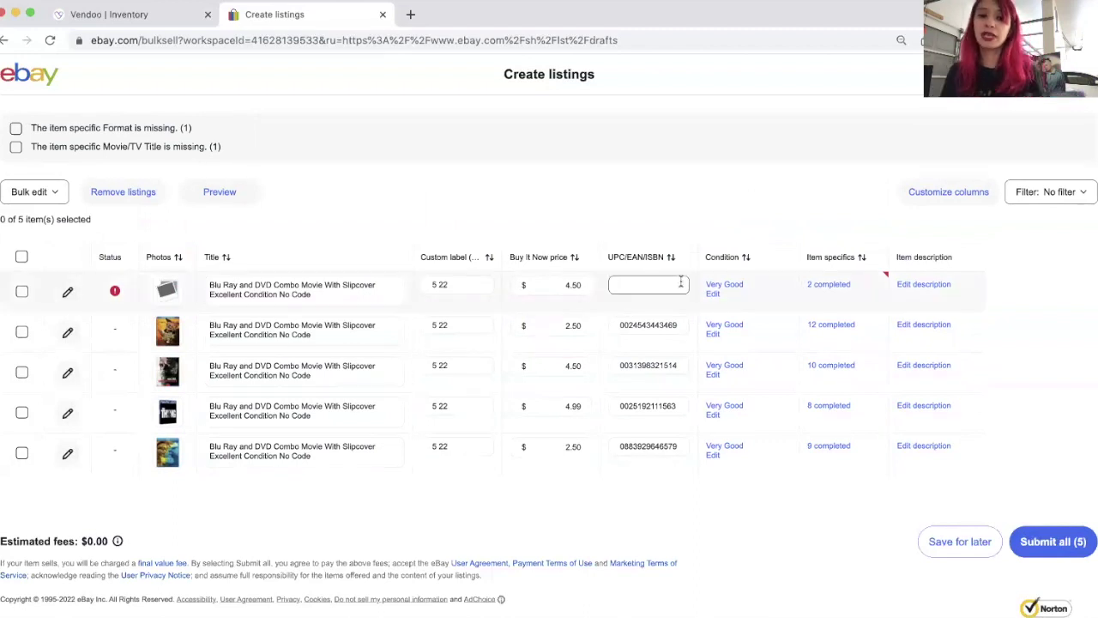
type("0024543417729")
key("Return")
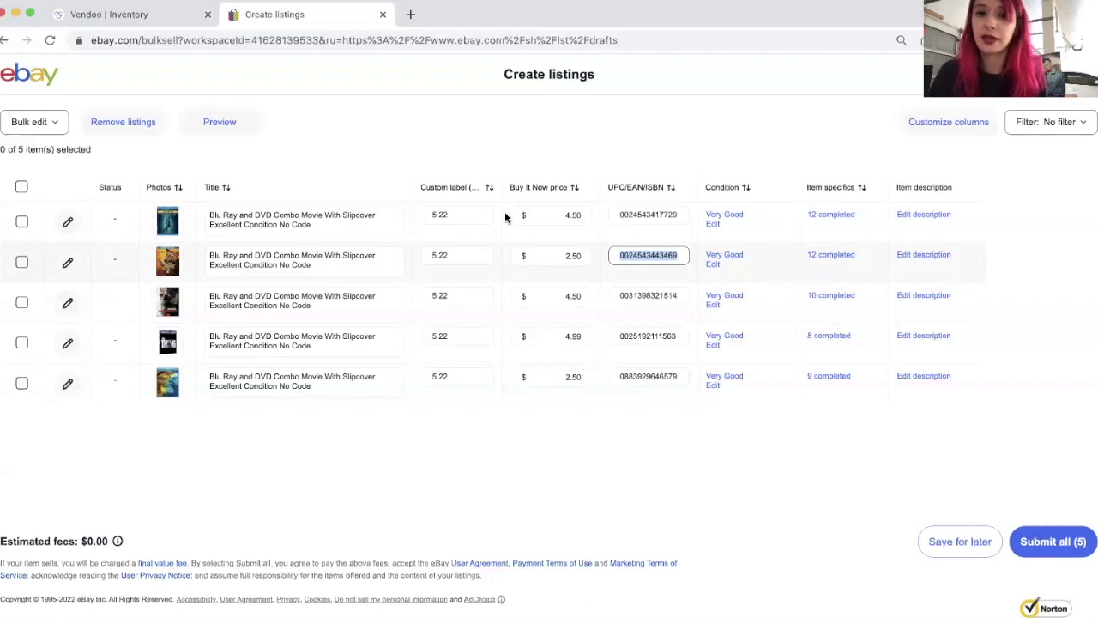
left_click(652, 216)
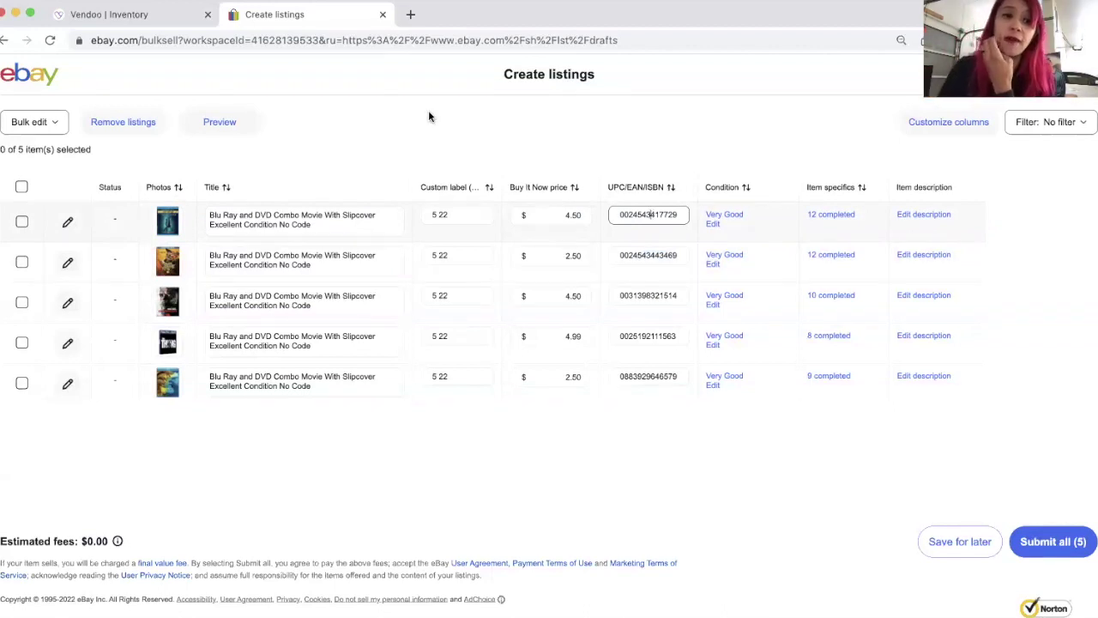
Step: Add "The Shape of Water" to the start of the first listing's title and remove "Excellent Condition" from it
left_click(210, 214)
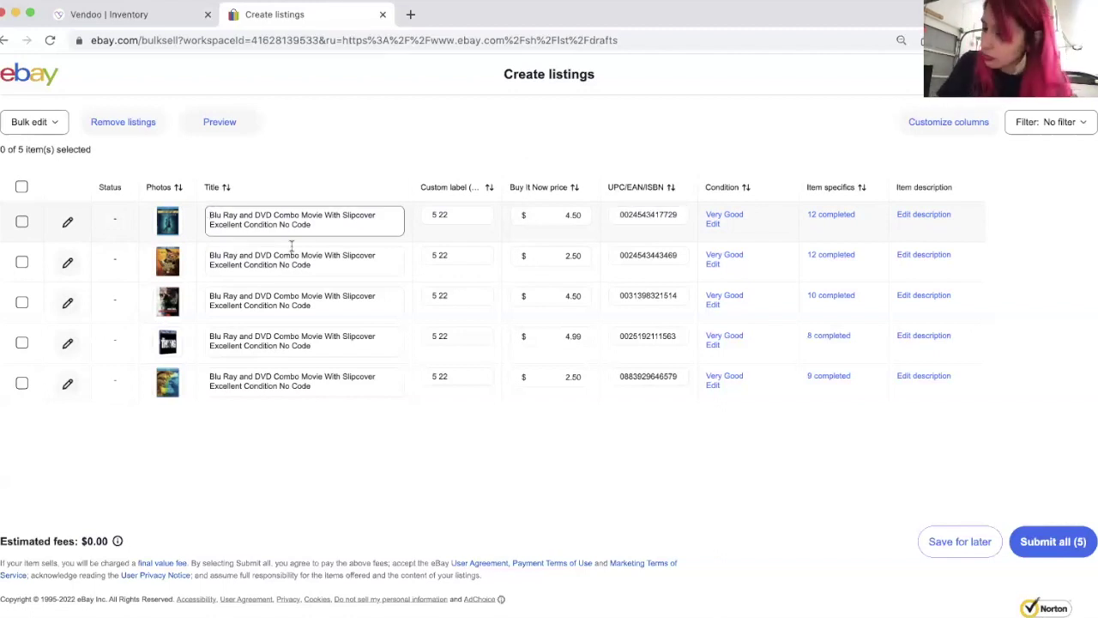
type("THe Sho")
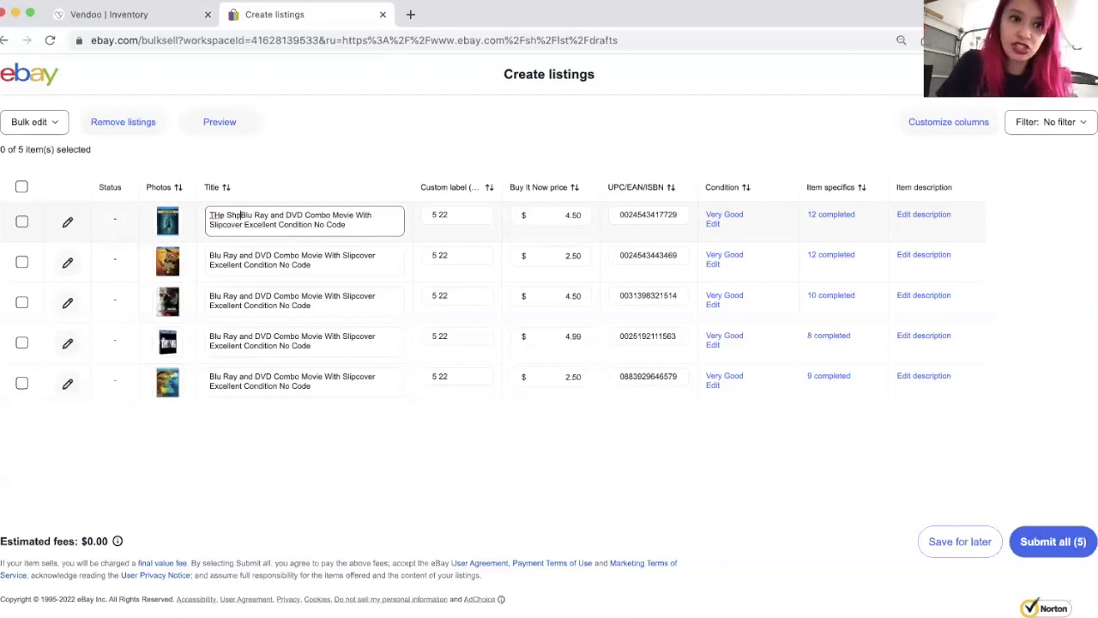
key("BackSpace")
key("BackSpace")
type("he Shape")
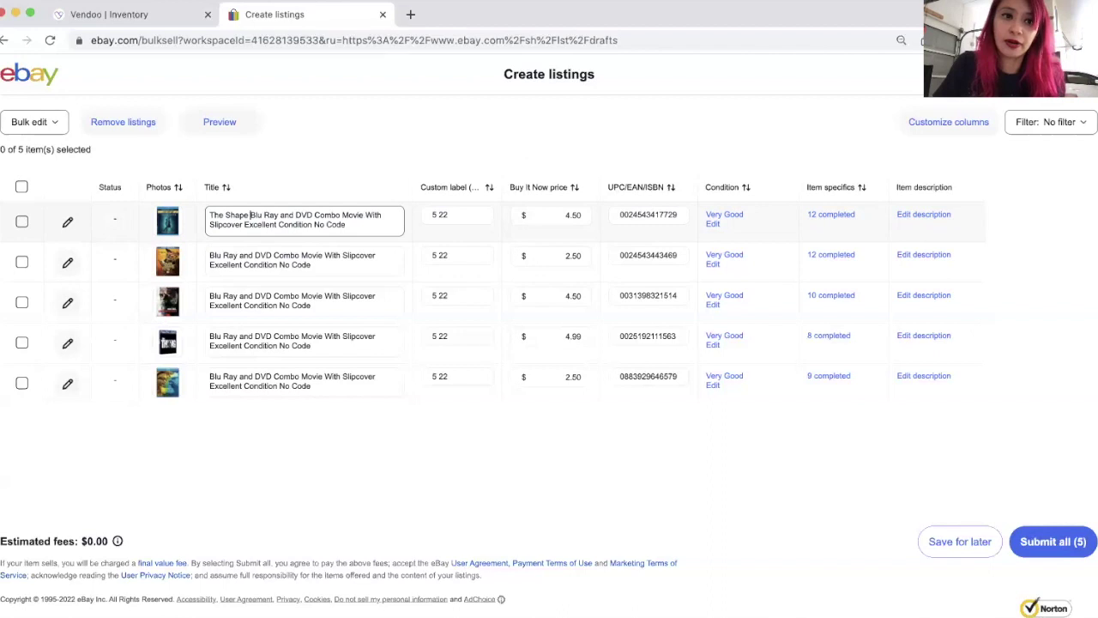
double_click(260, 224)
key("alt+shift+Right")
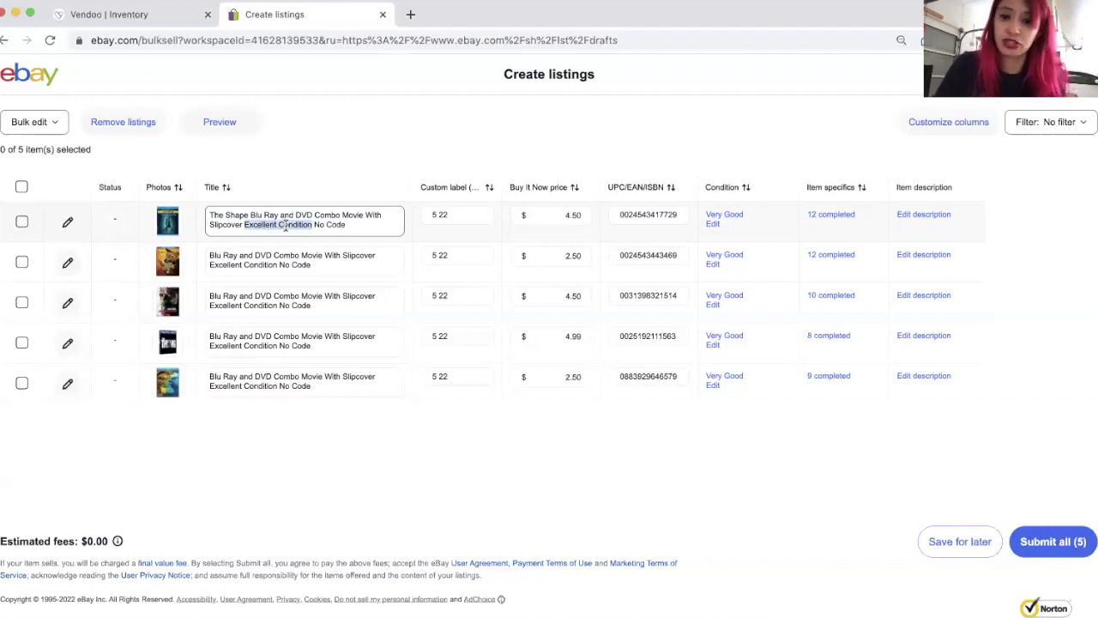
key("BackSpace")
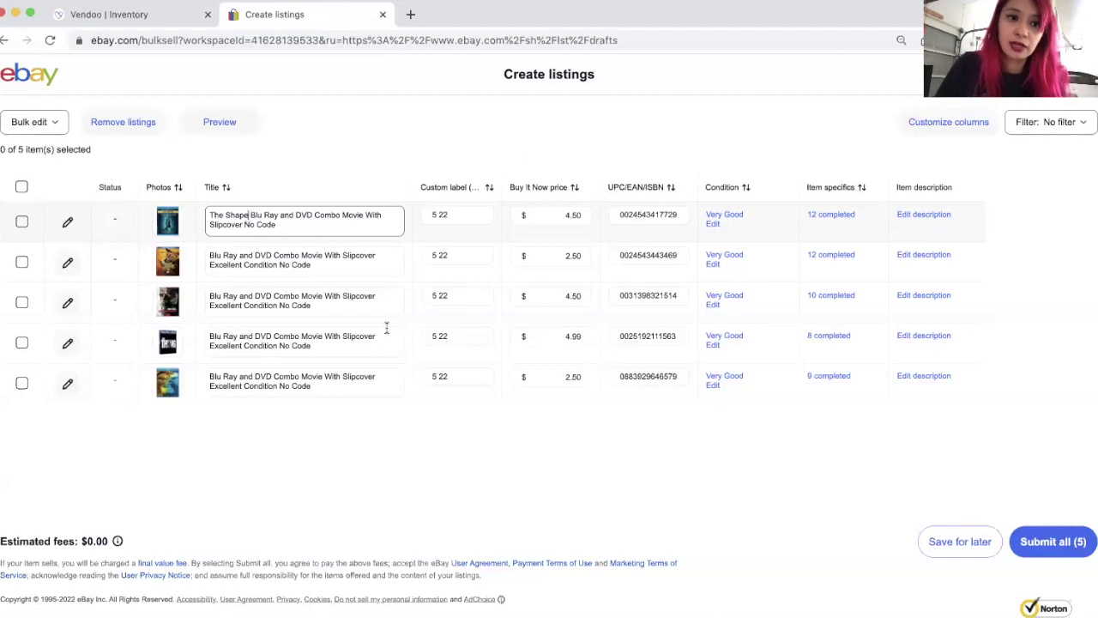
left_click(250, 215)
type("of Wate")
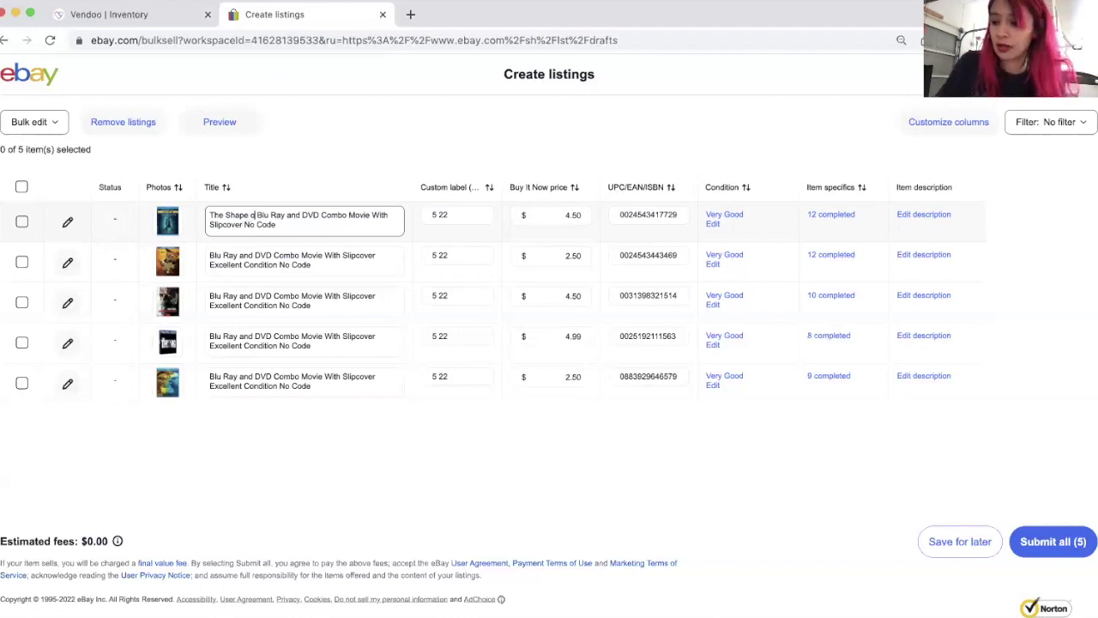
type("r")
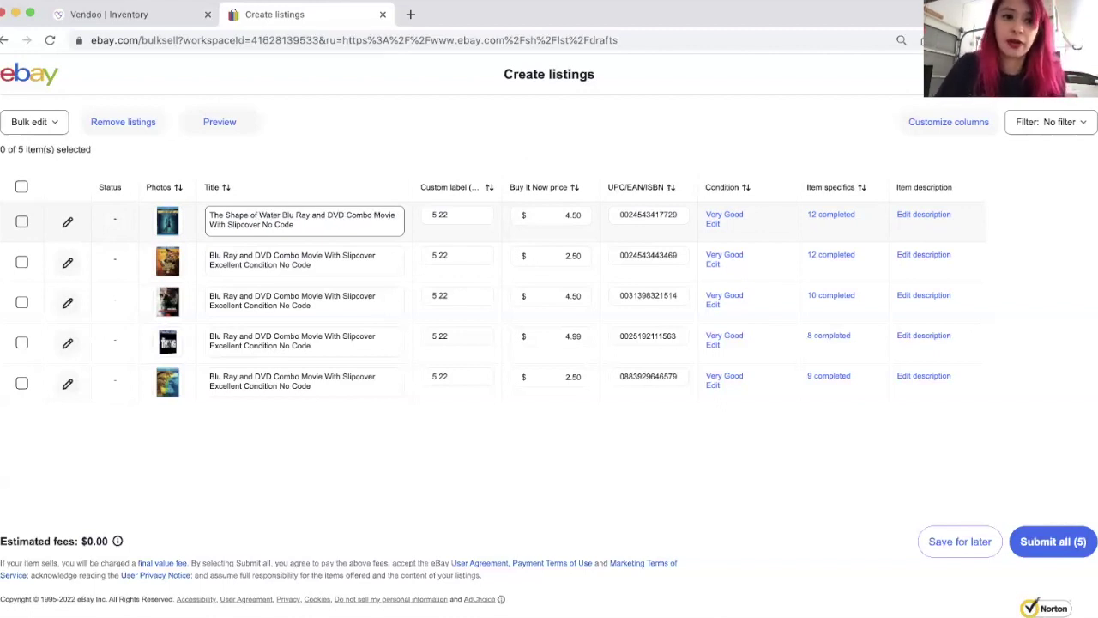
Step: Add "Super Troopers 2" to the start of the second listing's title and remove the word "Condition" from it
left_click(338, 268)
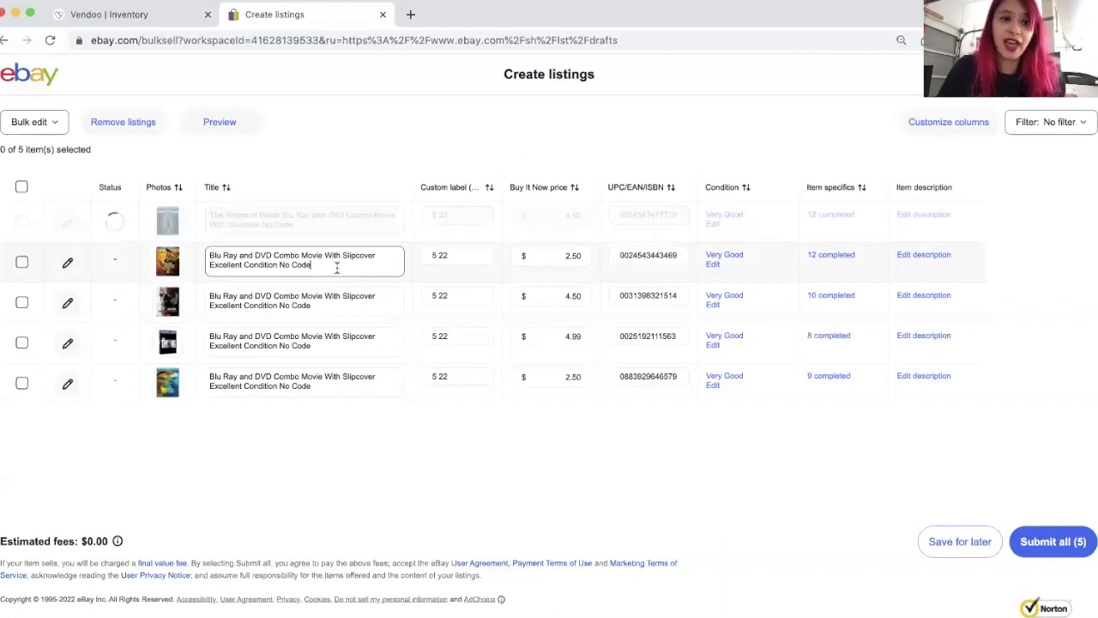
left_click(208, 257)
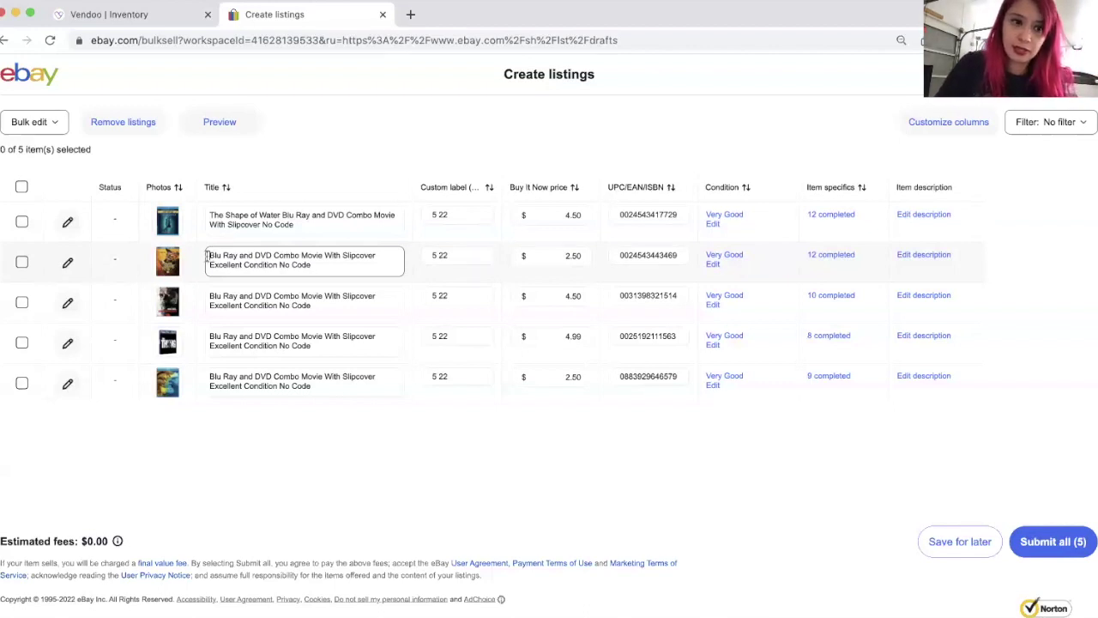
type("Super T")
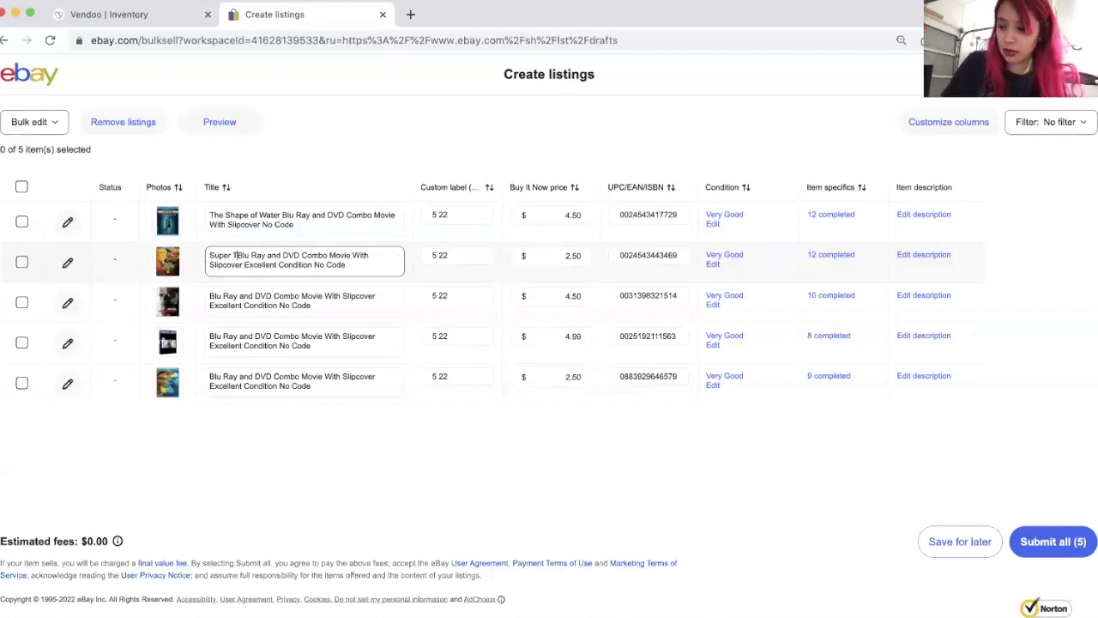
type("roo")
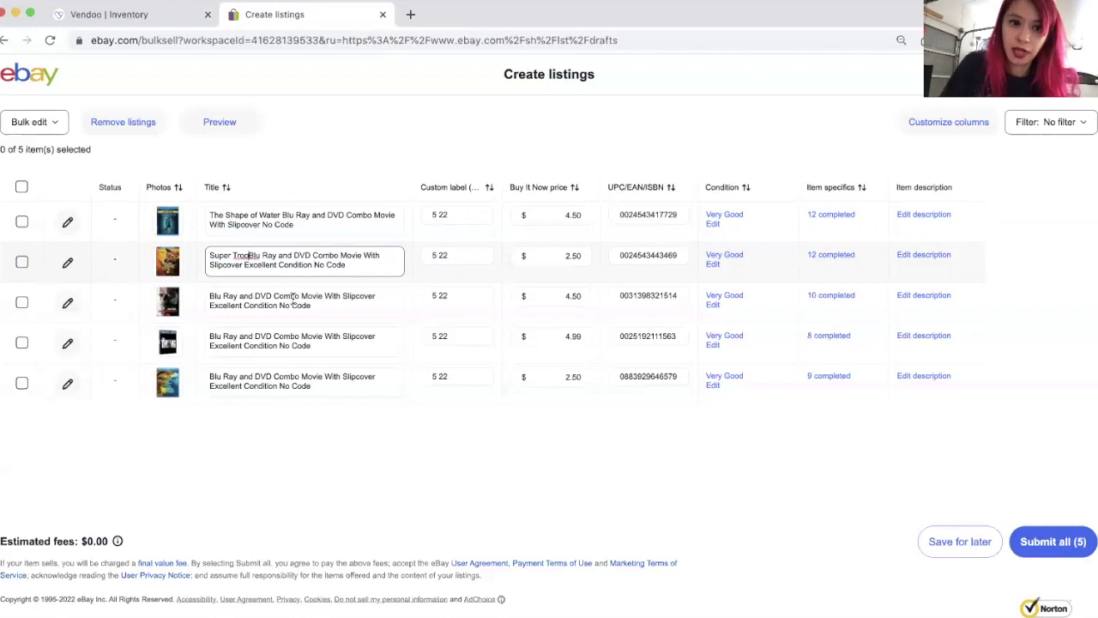
double_click(290, 266)
key("BackSpace")
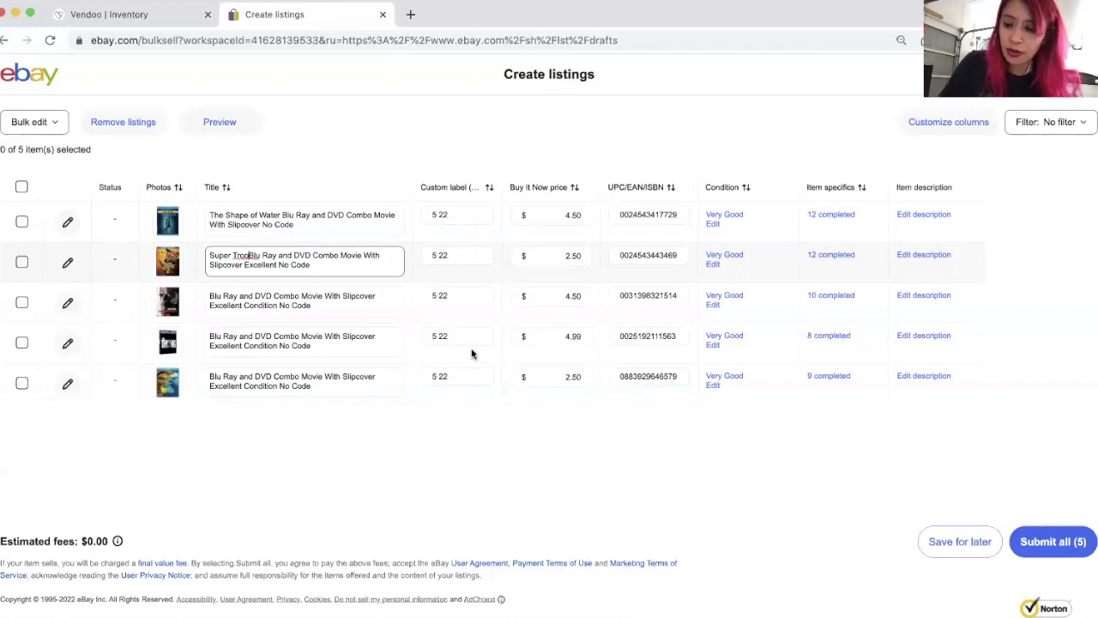
type("pers ")
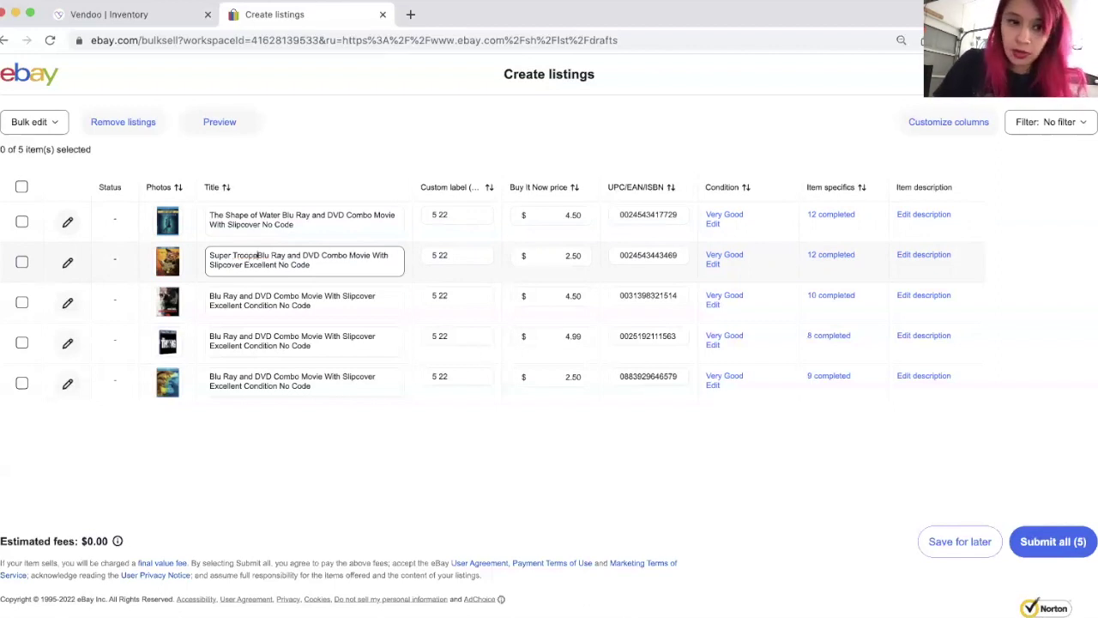
type("2")
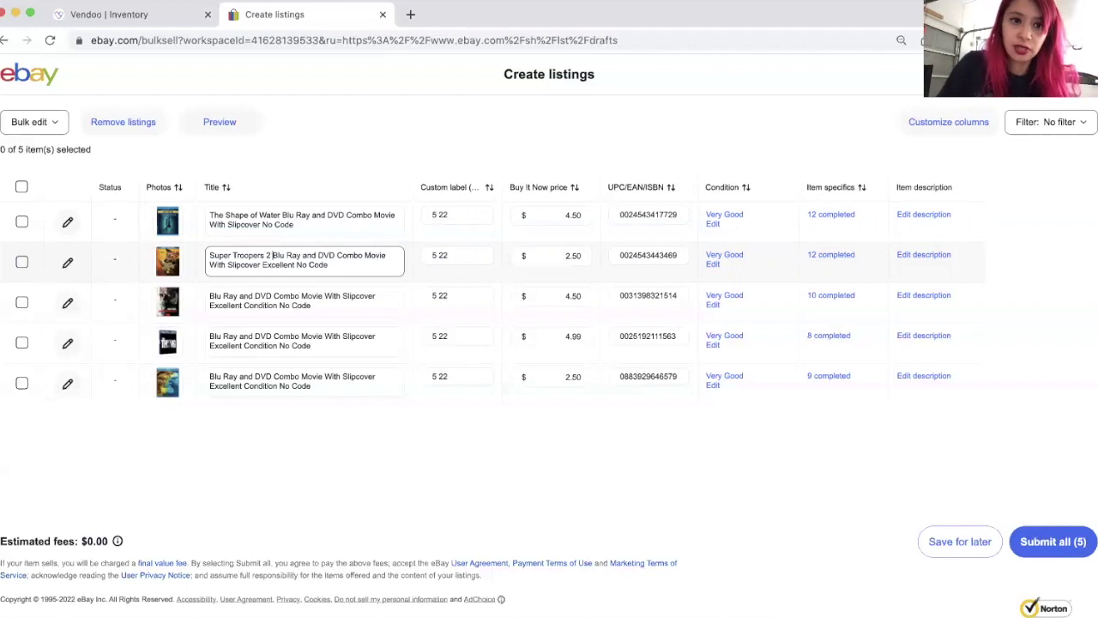
Step: Add "Unhinged" to the start of the third listing's title and "The Thing" to the start of the fourth listing's title
left_click(211, 295)
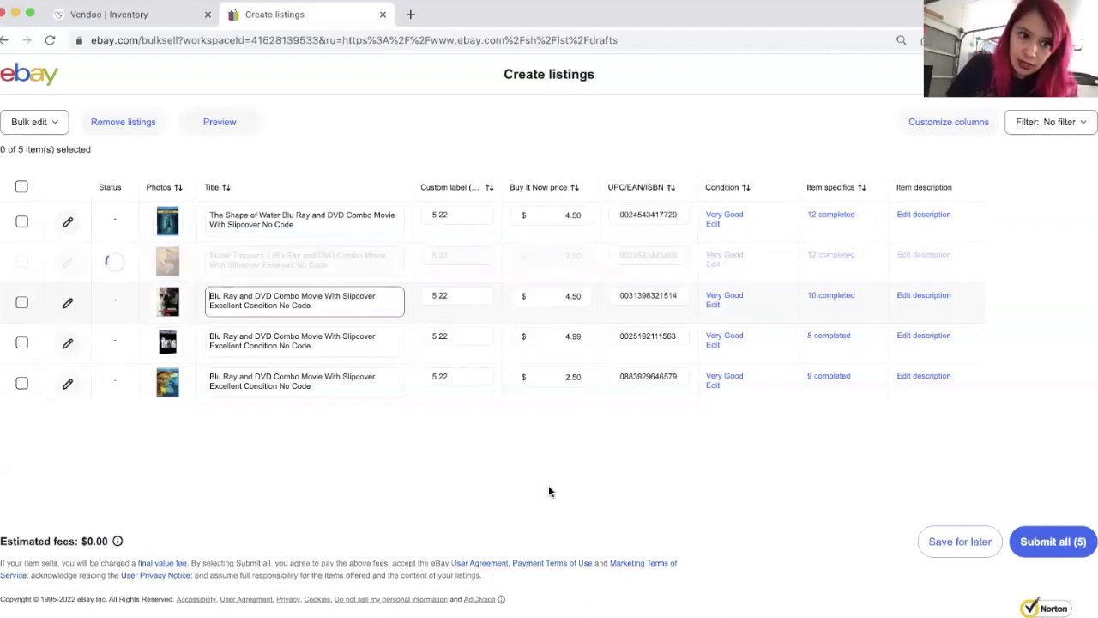
type("Un")
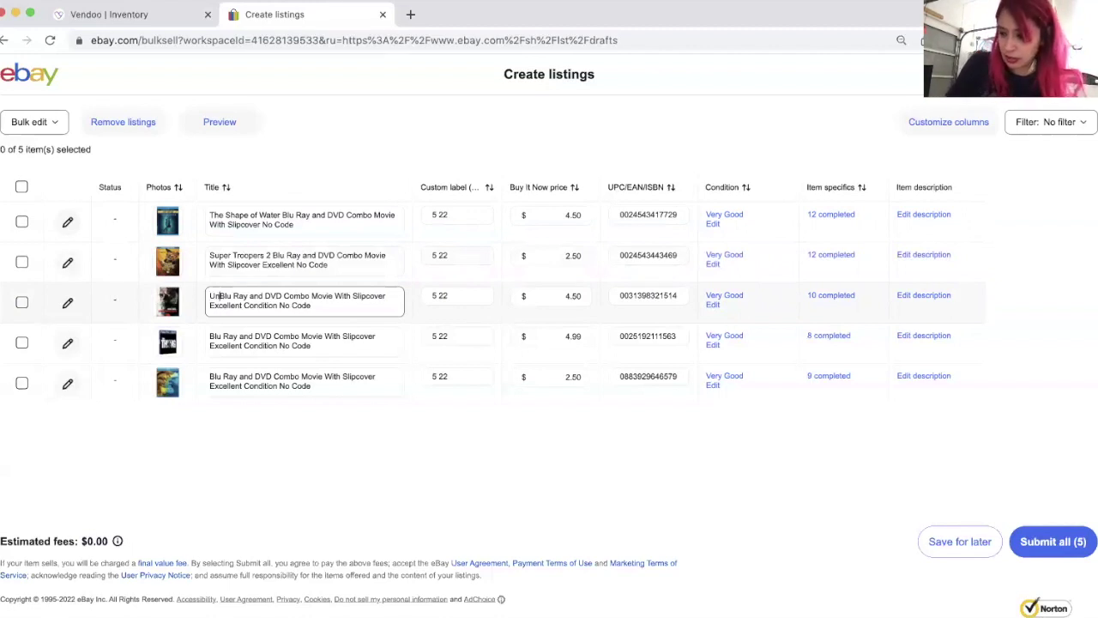
type("hinged")
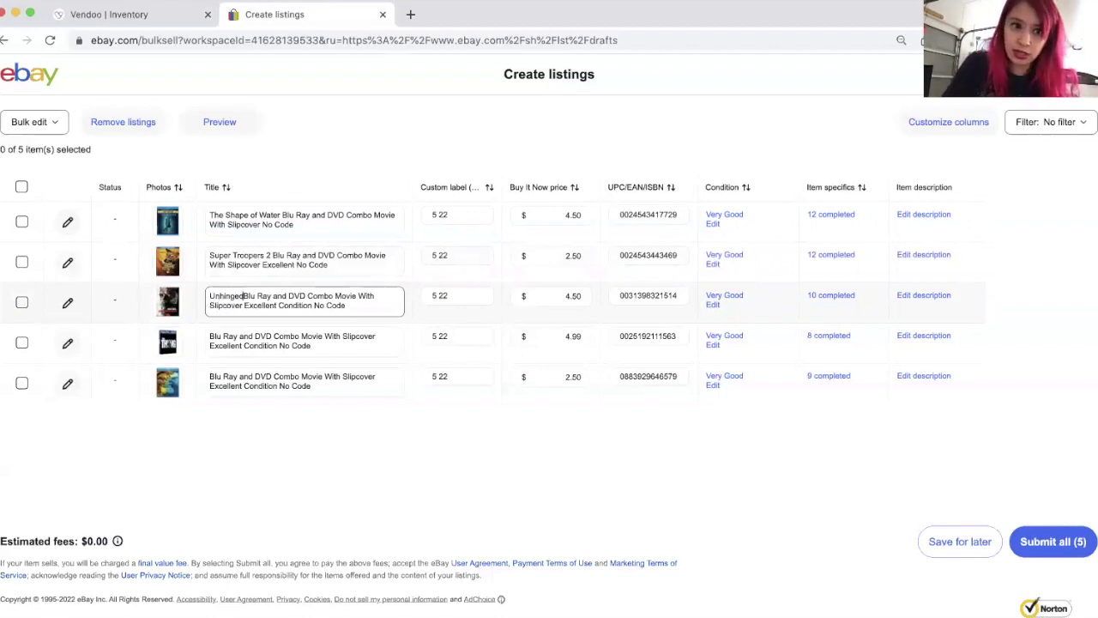
left_click(209, 337)
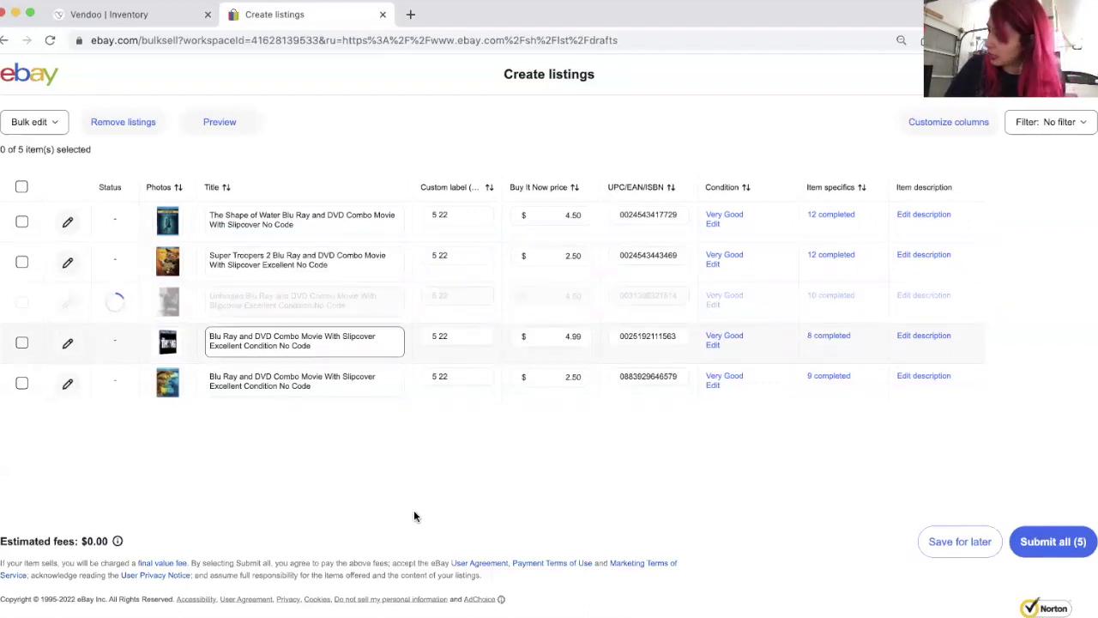
type("The Thing")
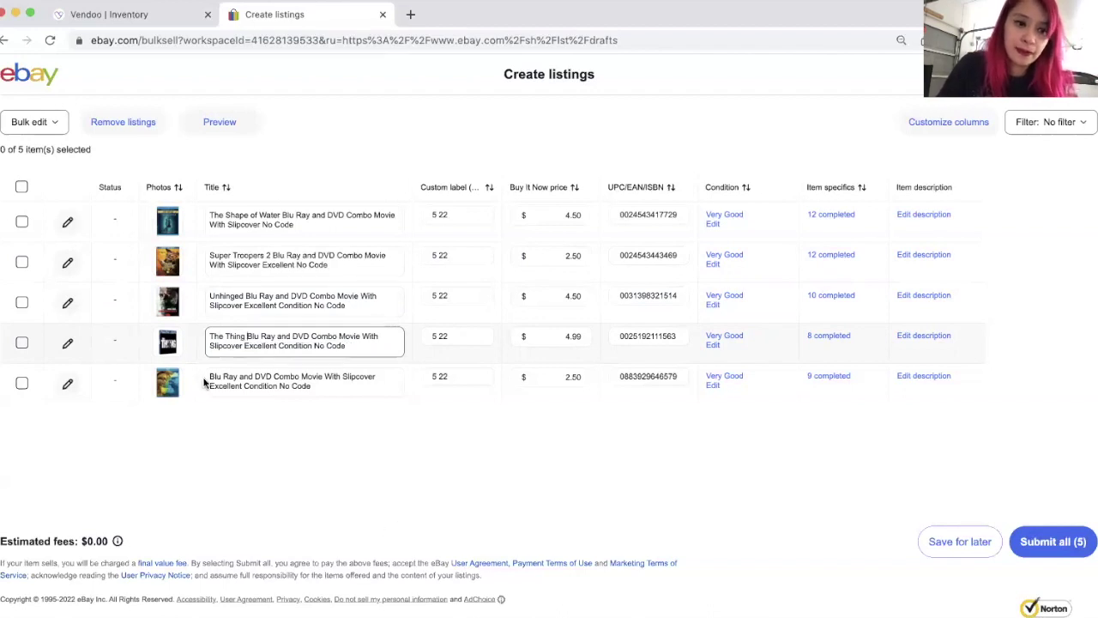
Step: Remove "Excellent Condition" from the fifth listing's title and add "Godzilla King Of The Monsters" at its start
left_click(208, 379)
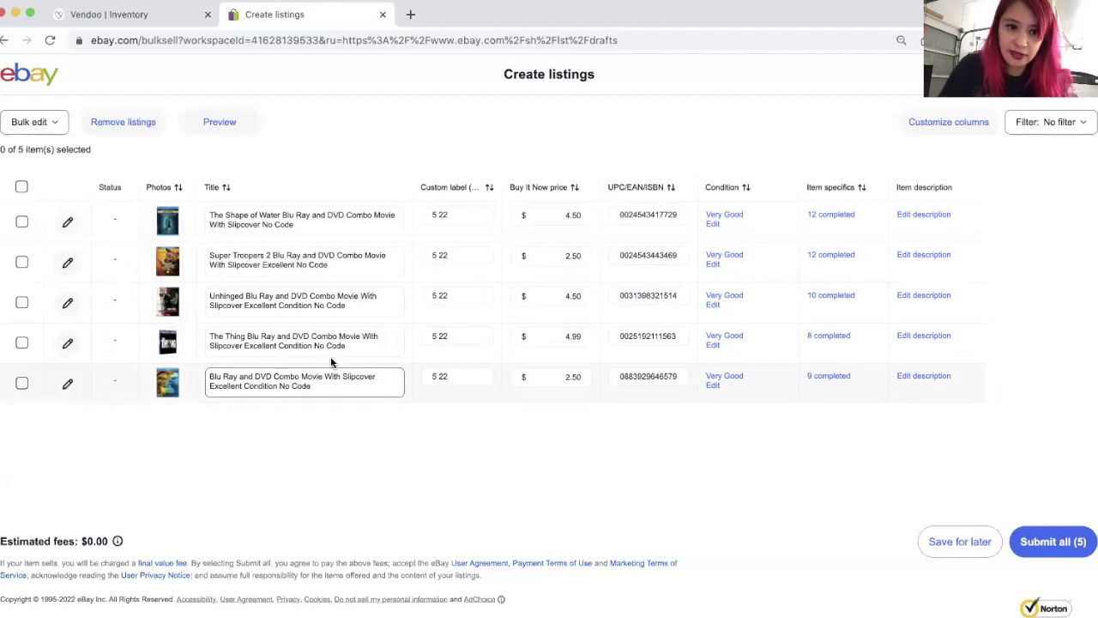
double_click(219, 386)
left_click_drag(255, 384, 277, 385)
key("BackSpace")
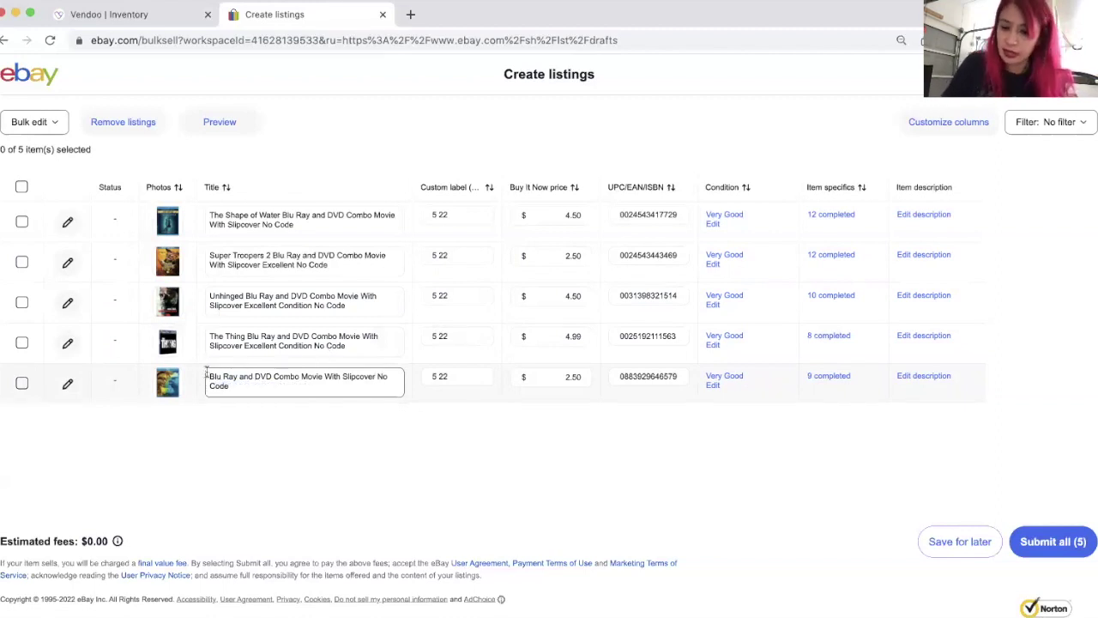
type("Godzil")
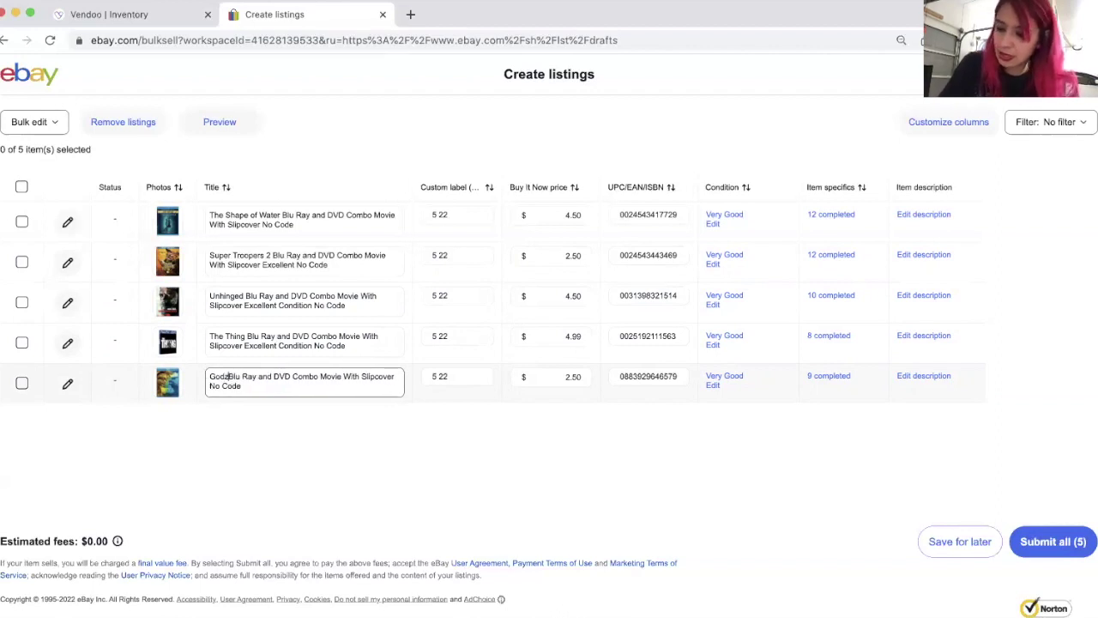
type("la King")
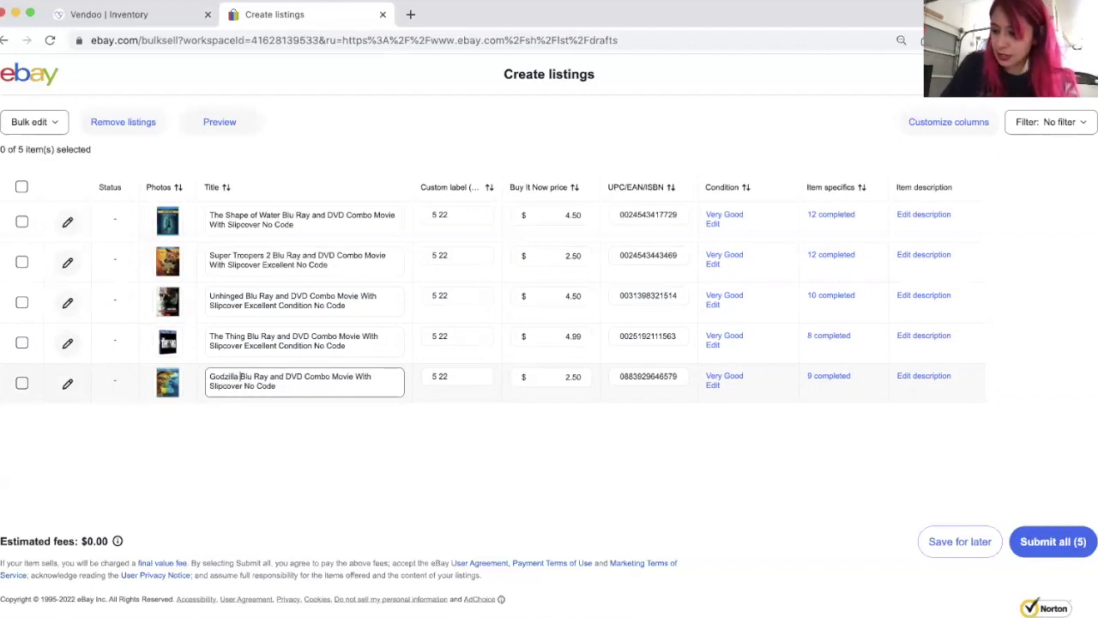
type(" Of T")
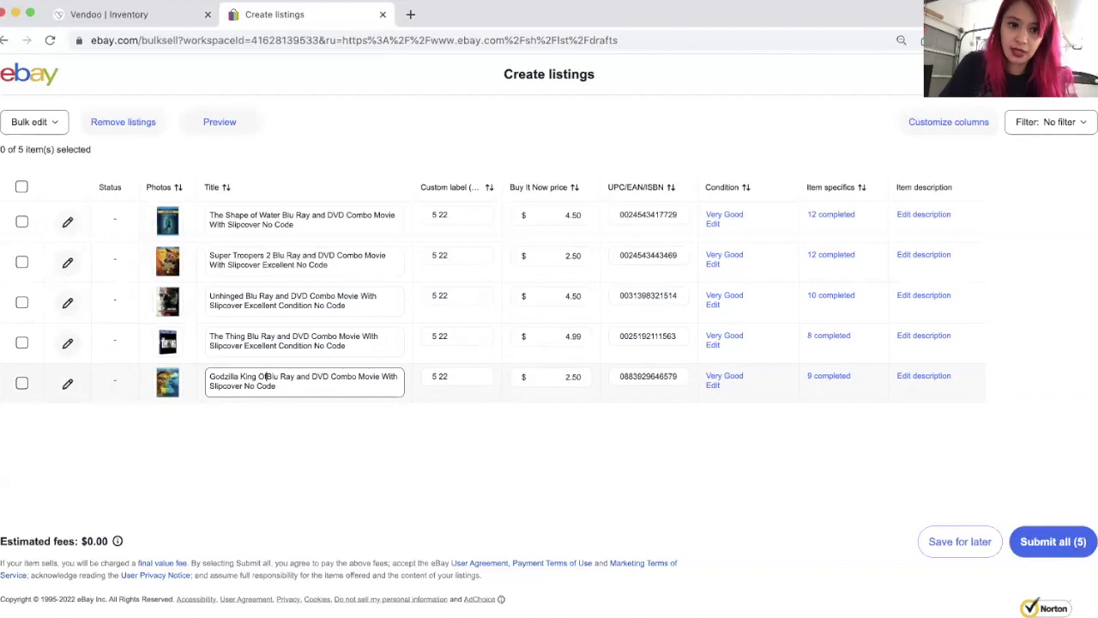
type("he Monsters")
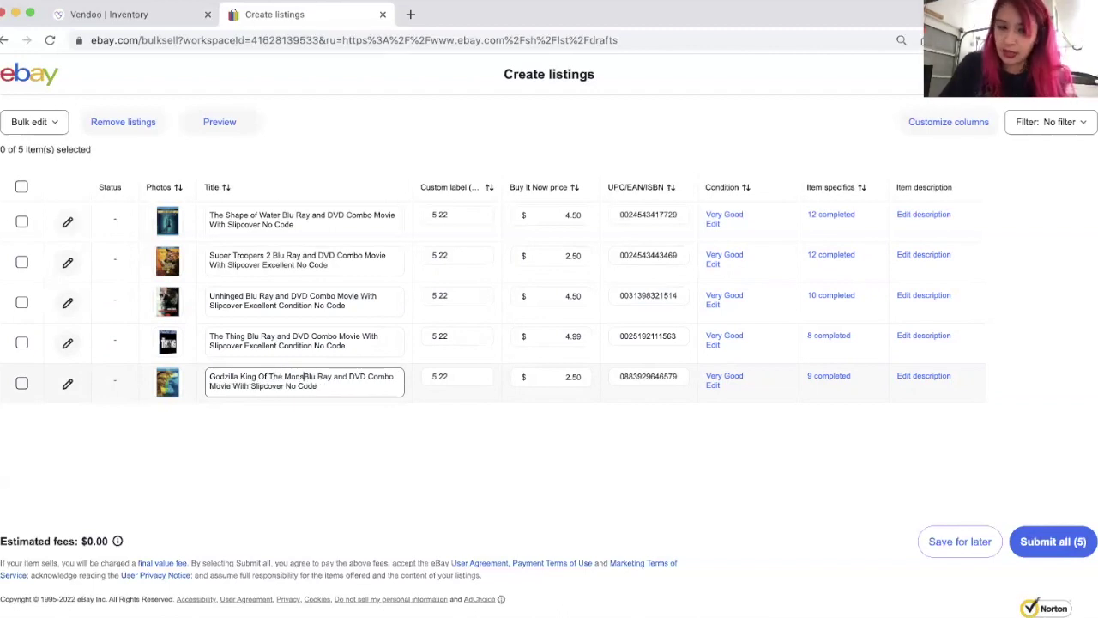
left_click(415, 431)
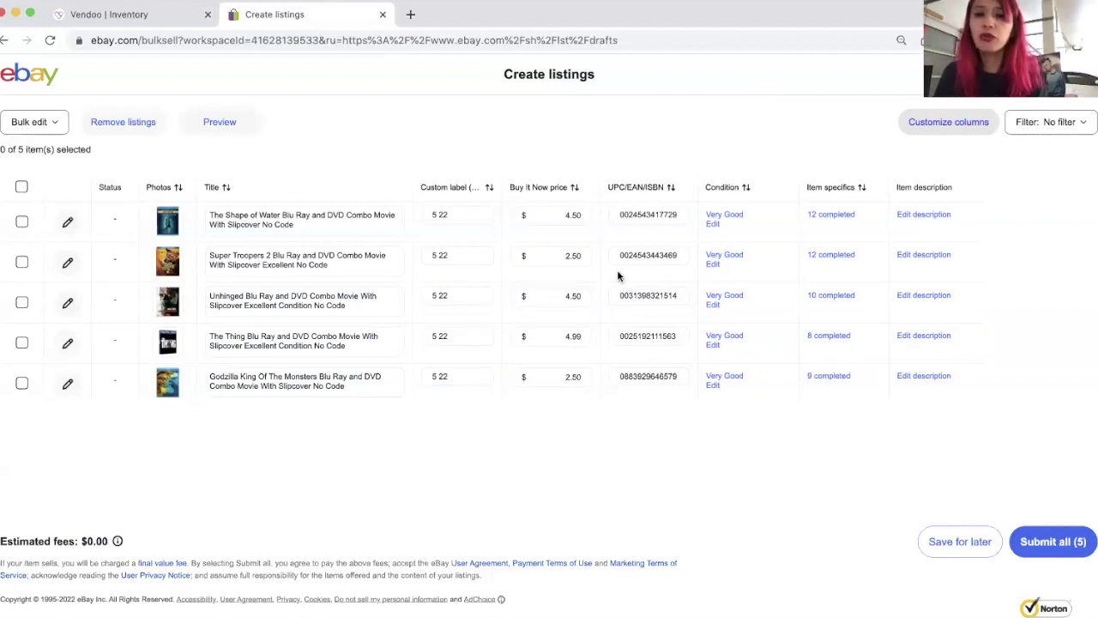
Step: Review which columns can be shown in the bulk editor and apply the current column selection
left_click(952, 124)
scroll(434, 403, "down", 5)
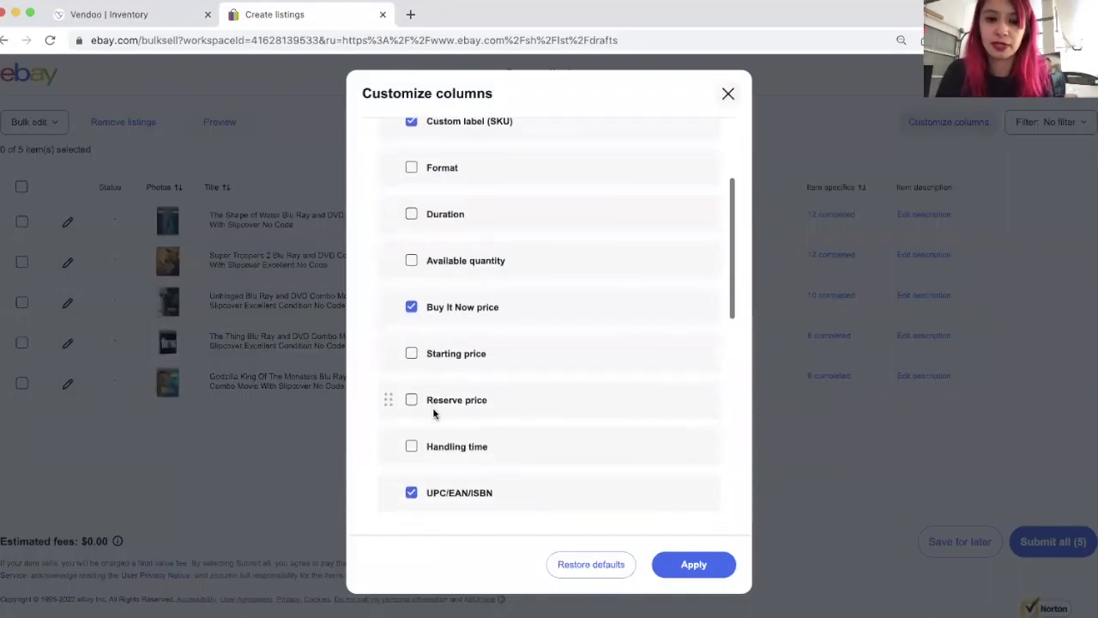
scroll(433, 407, "down", 3)
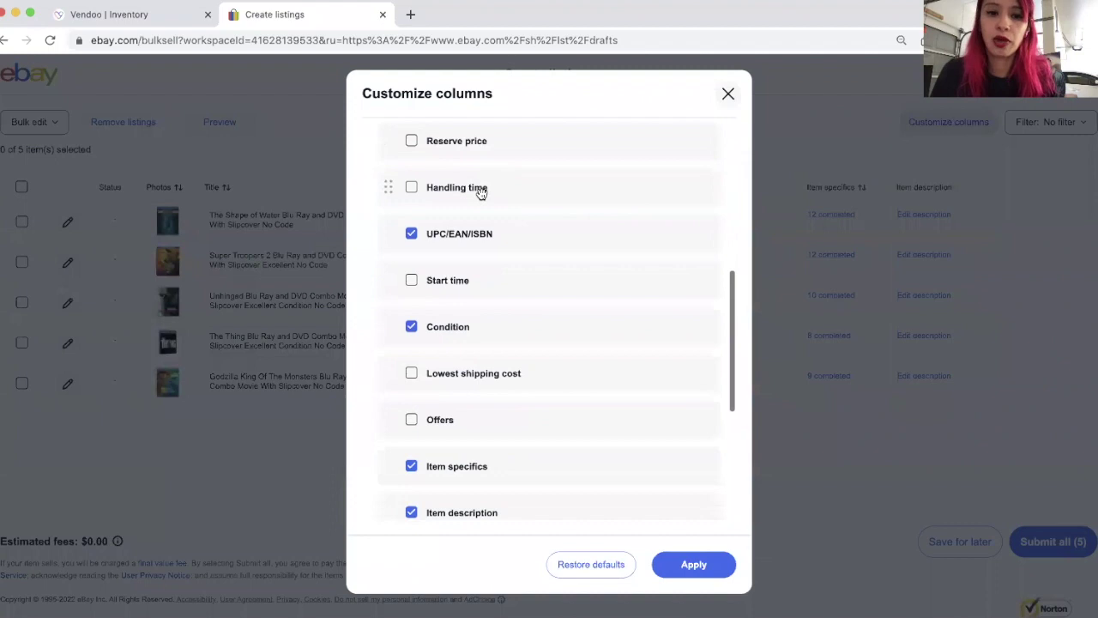
scroll(493, 445, "down", 4)
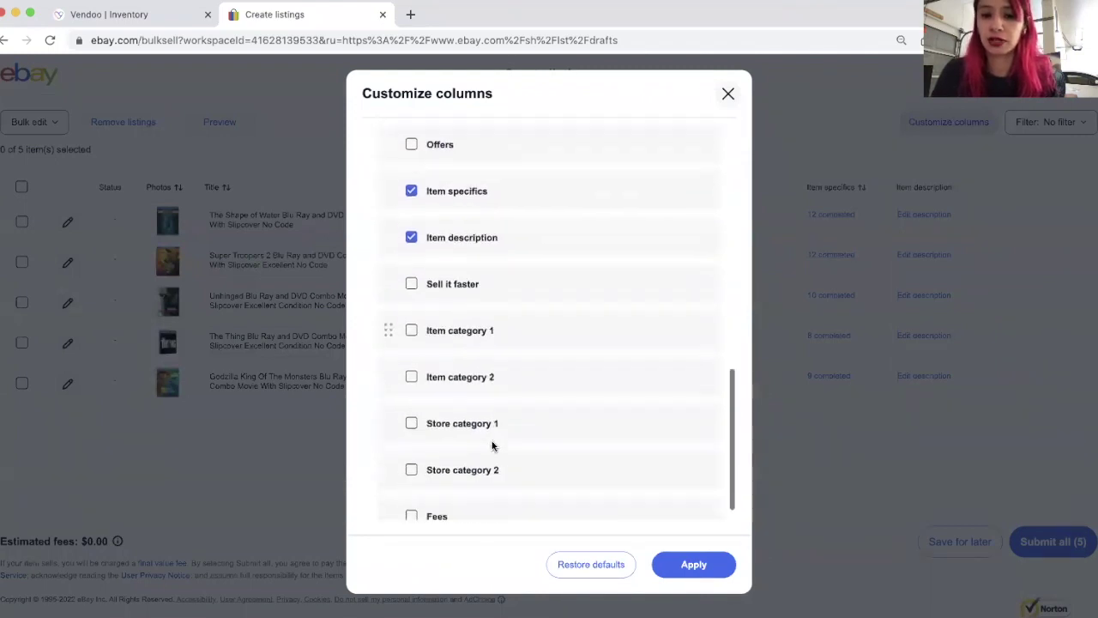
scroll(490, 446, "up", 4)
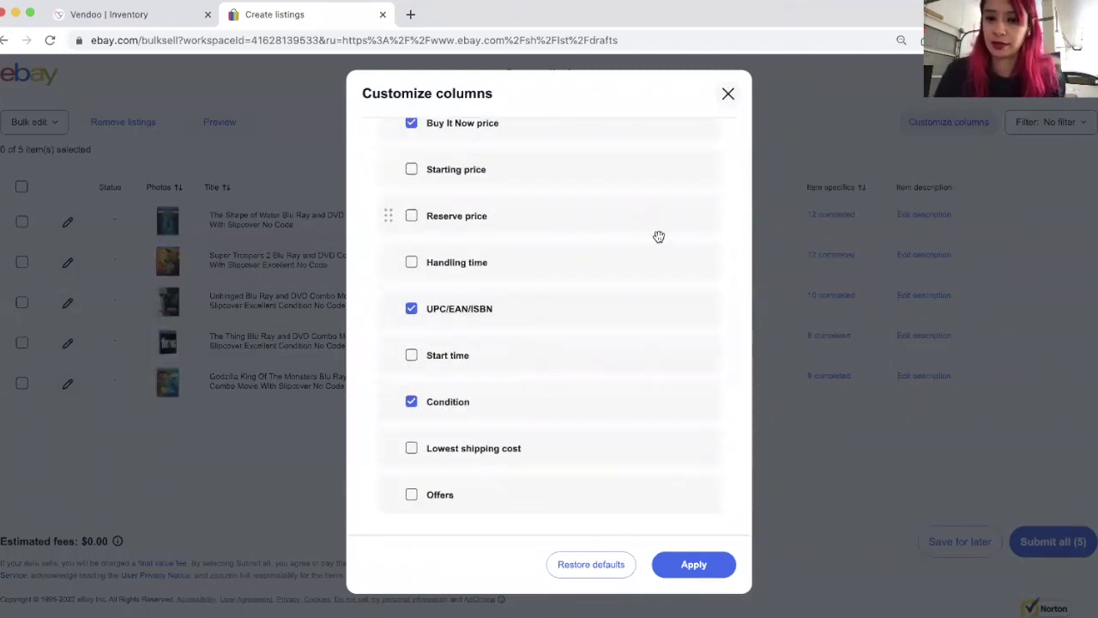
left_click(699, 568)
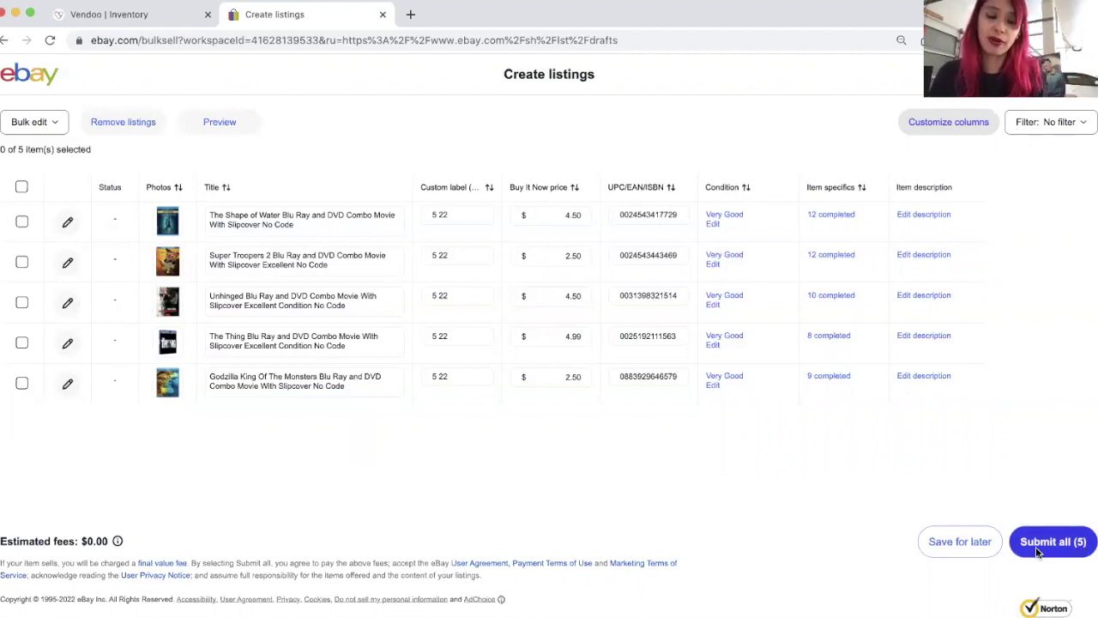
Step: Save the five edited listings for later and view them in the list of drafts
left_click(956, 542)
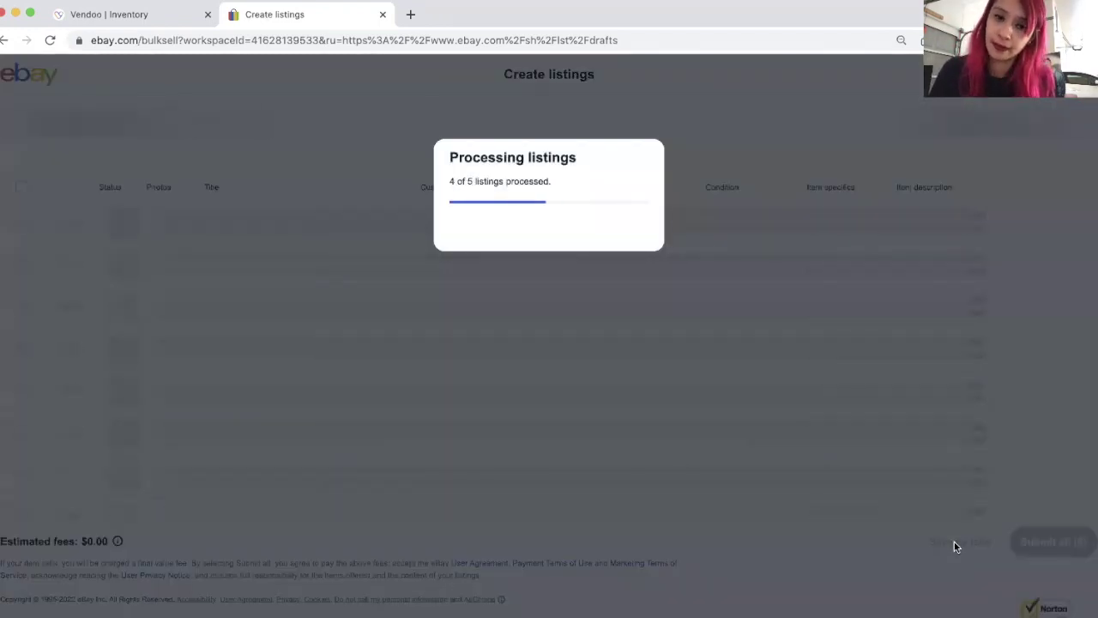
left_click(693, 231)
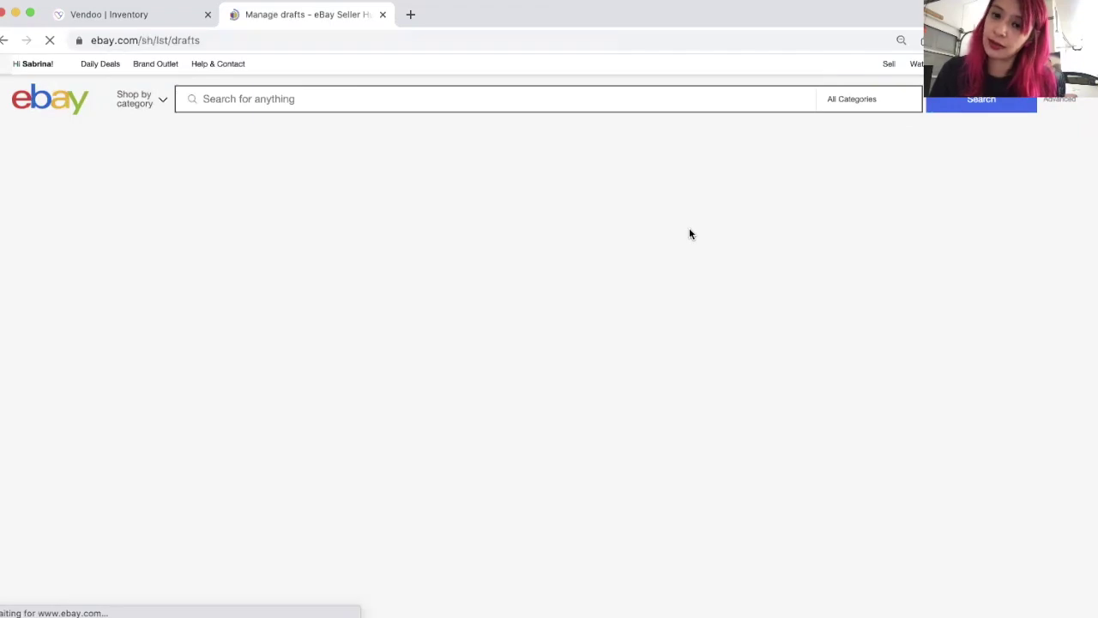
scroll(389, 393, "down", 2)
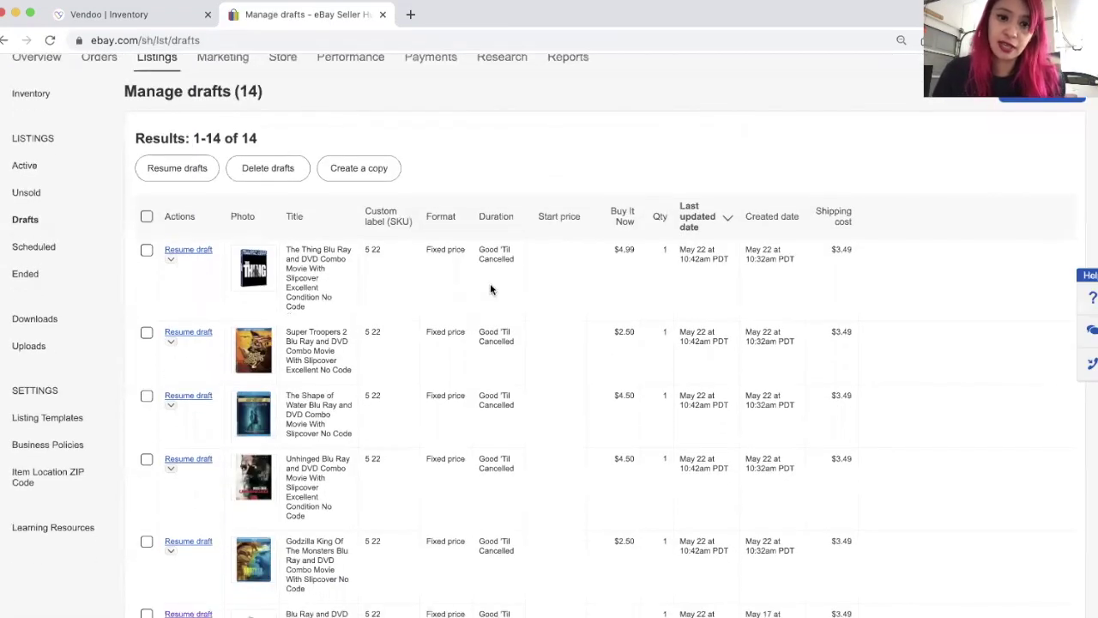